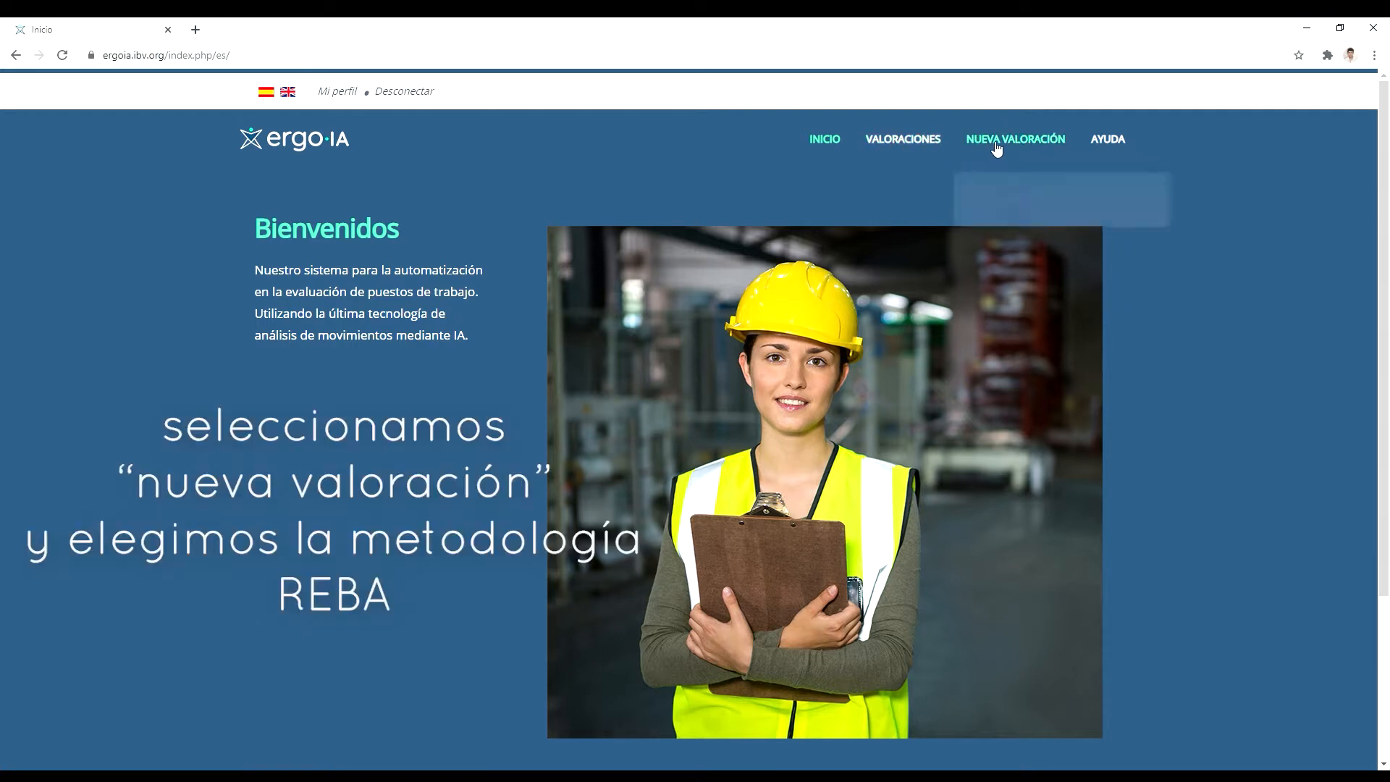
# Step: Start a new REBA assessment and fill in the job data: position Carpintero, evaluated task Cortar madera, company ACME
pyautogui.click(1008, 208)
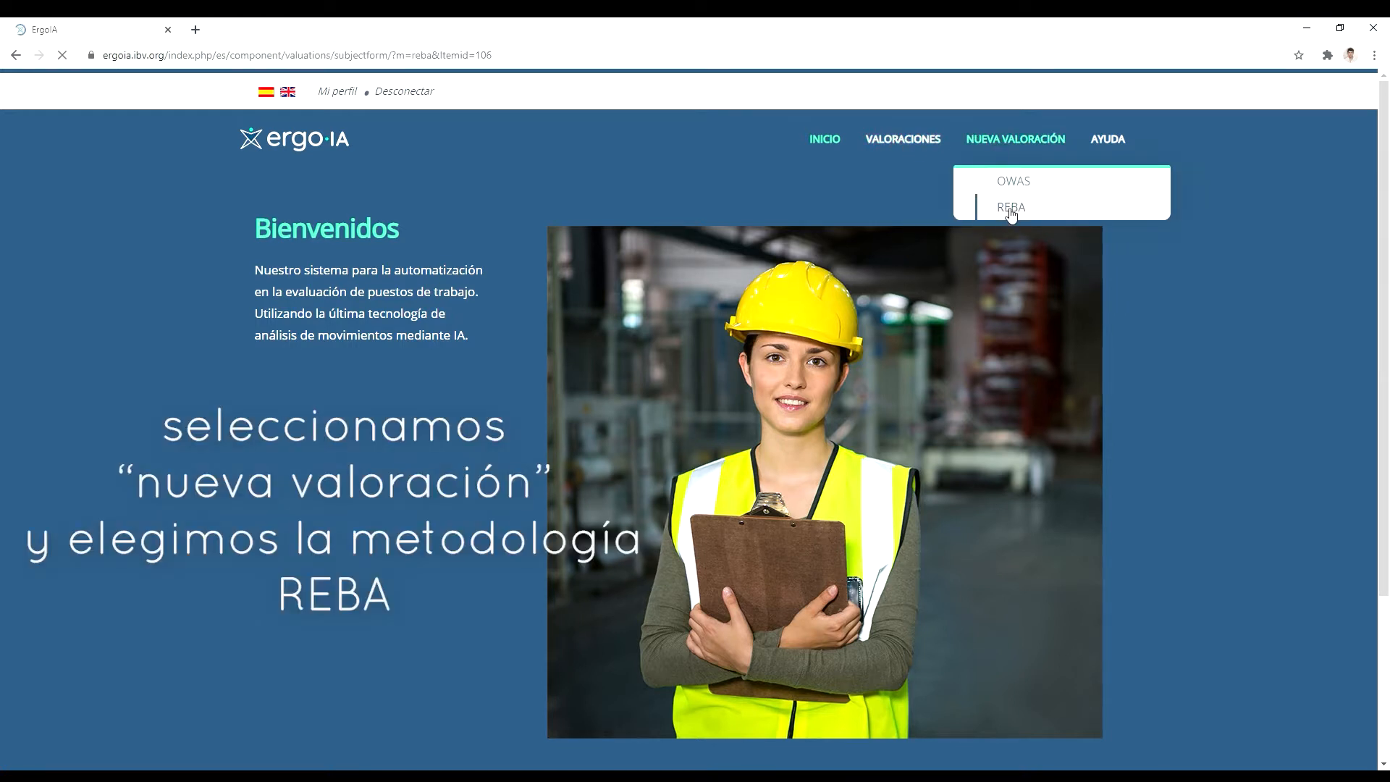
pyautogui.scroll(-1, 353, 472)
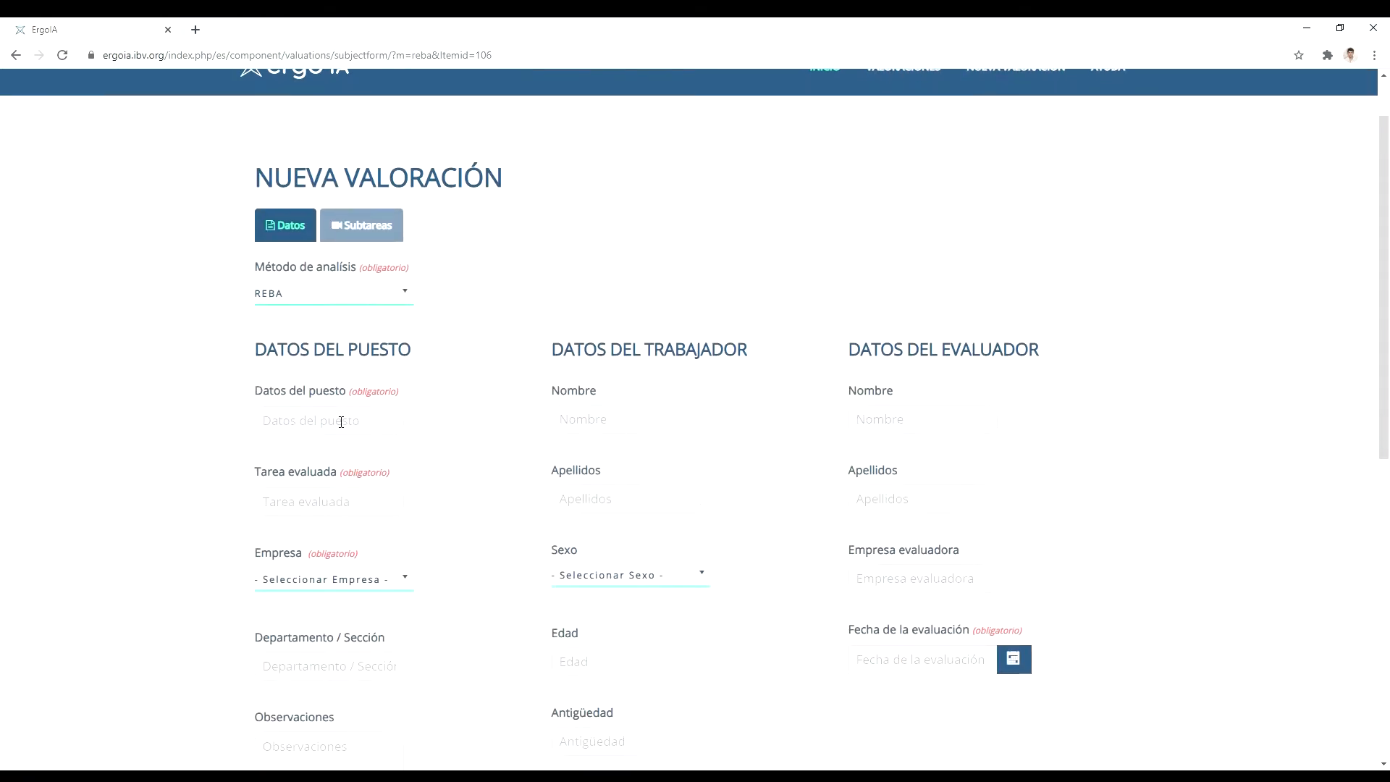
pyautogui.click(341, 421)
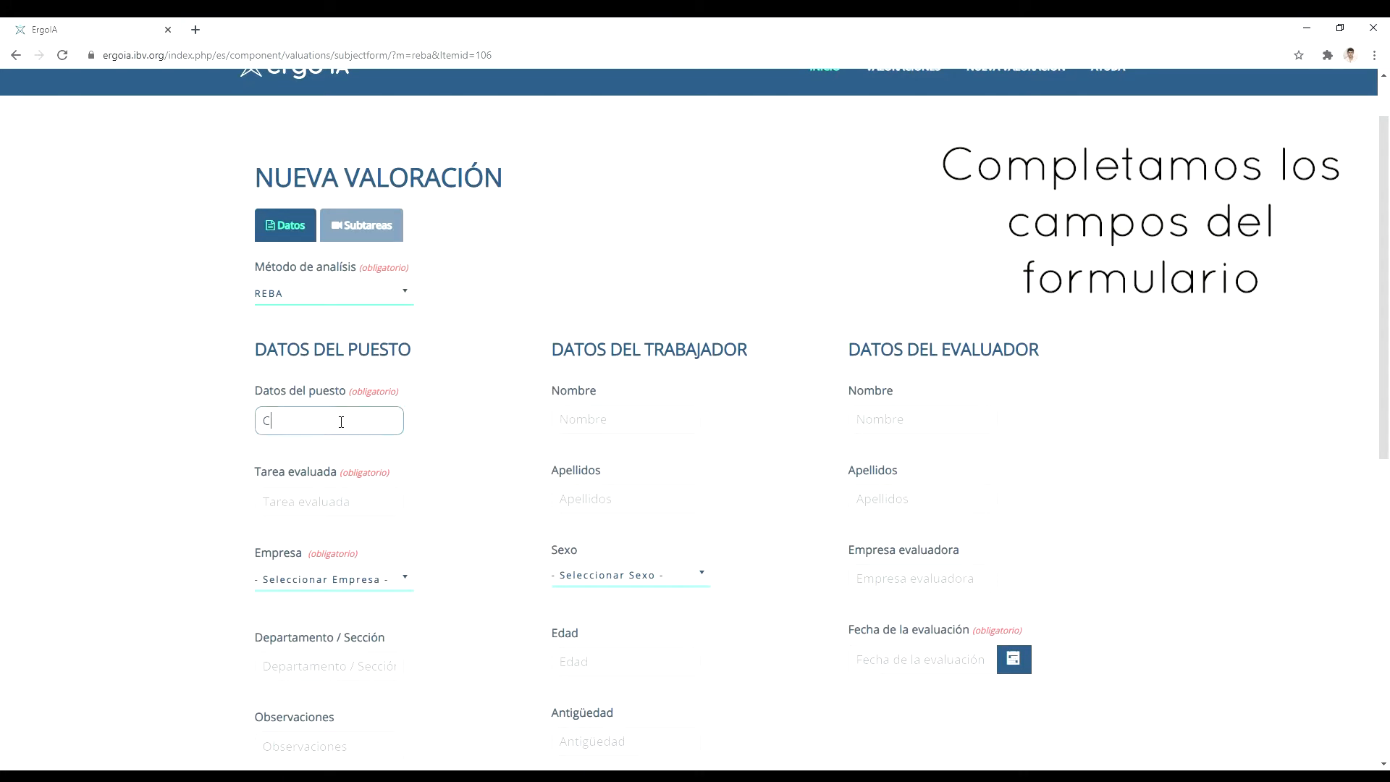
pyautogui.click(310, 498)
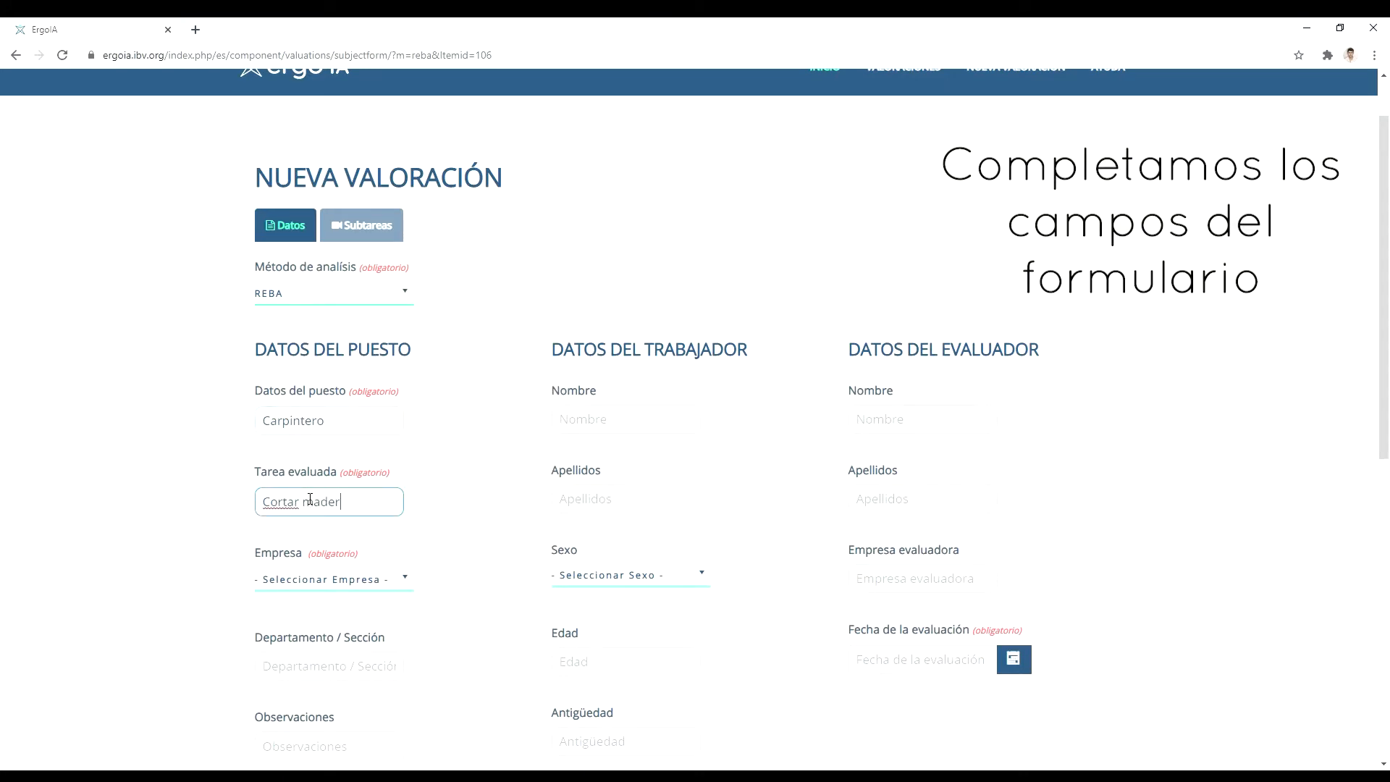
pyautogui.click(329, 584)
pyautogui.click(327, 645)
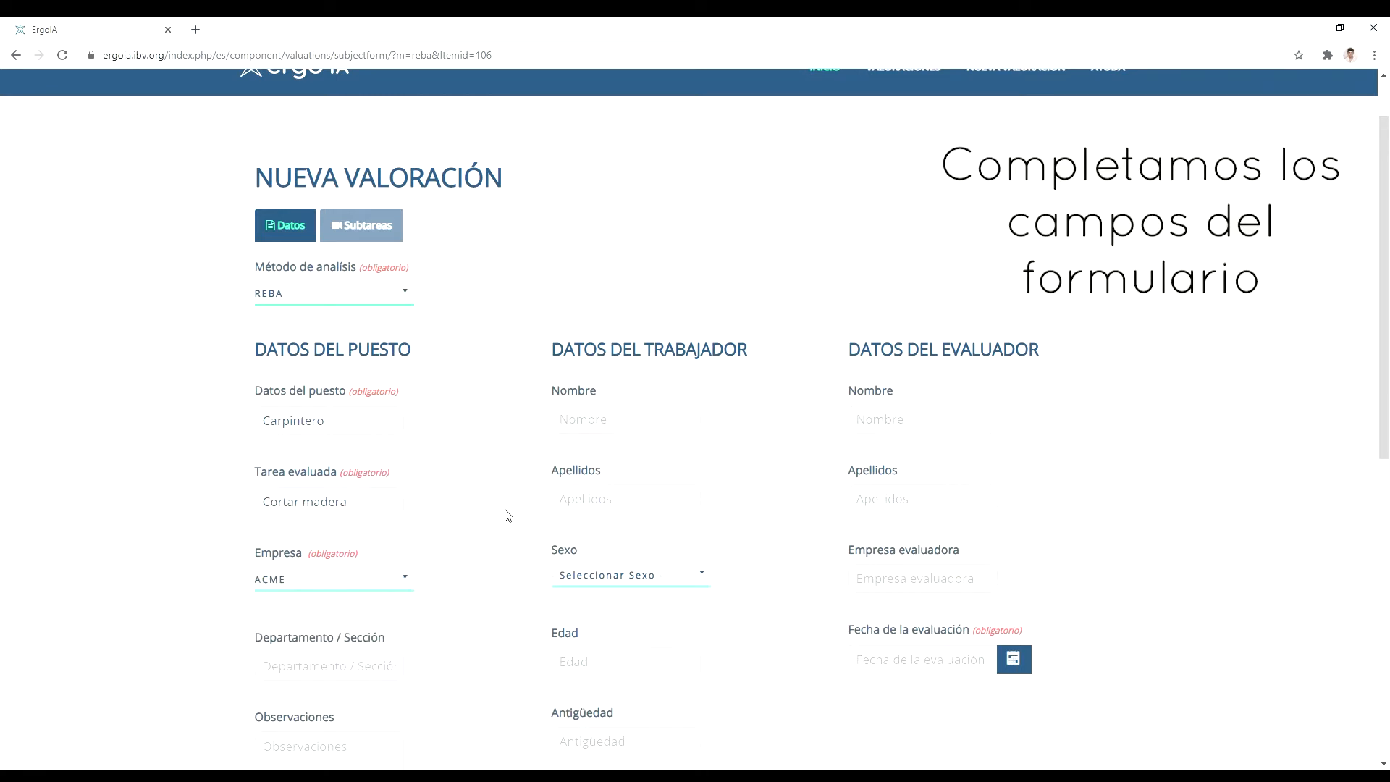
# Step: Enter the worker's first name and set the worker's sex to Hombre
pyautogui.scroll(-1, 595, 506)
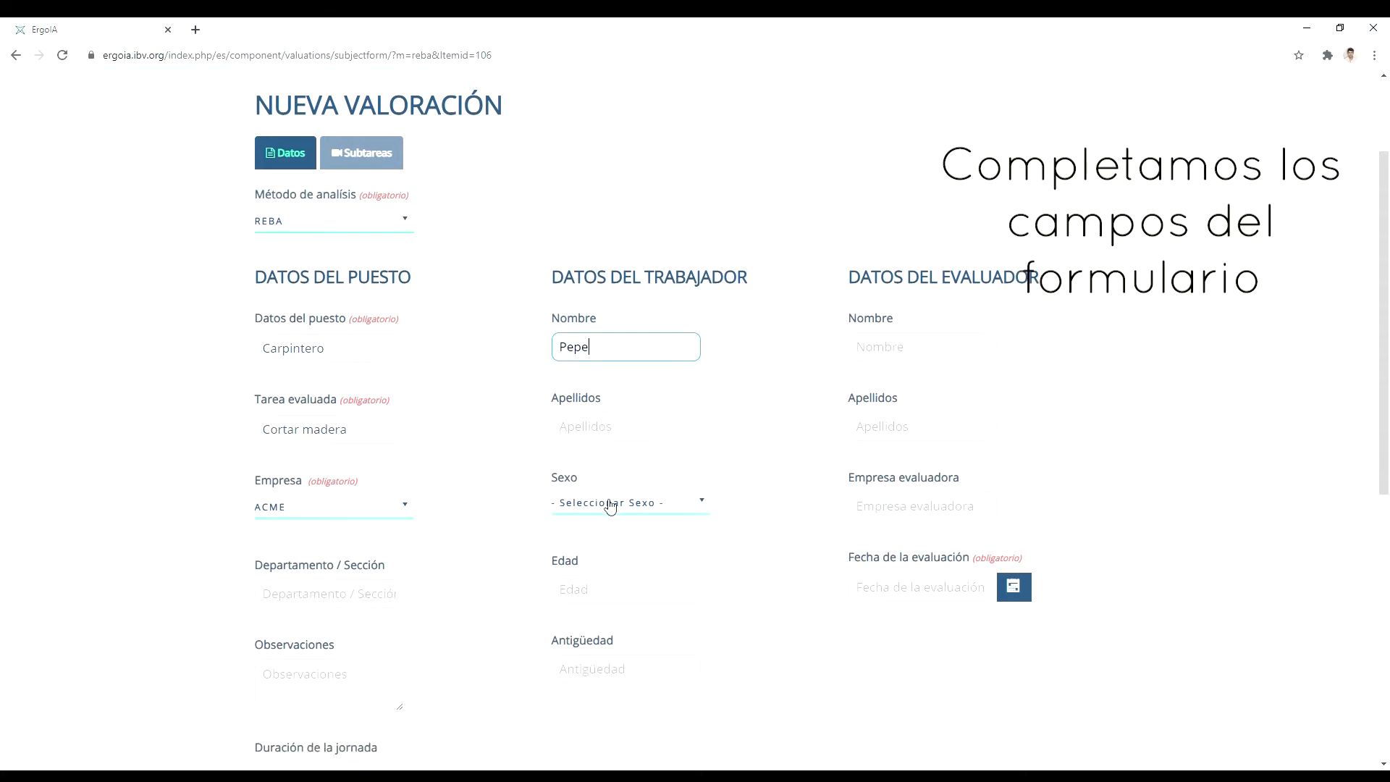
pyautogui.click(608, 498)
pyautogui.click(605, 549)
pyautogui.scroll(-1, 604, 558)
pyautogui.scroll(-2, 619, 458)
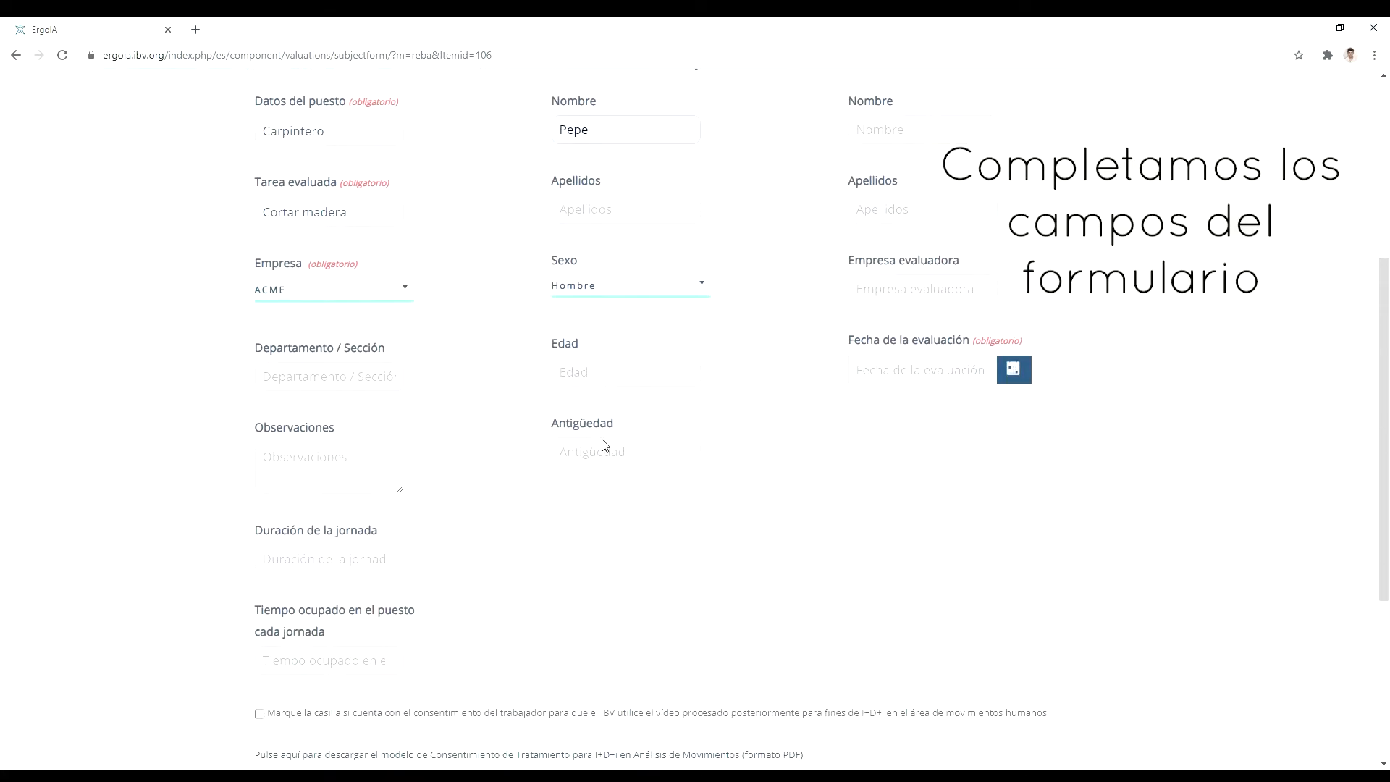
# Step: Set the evaluation date to 24-02-2021 and save the assessment data
pyautogui.scroll(1, 993, 449)
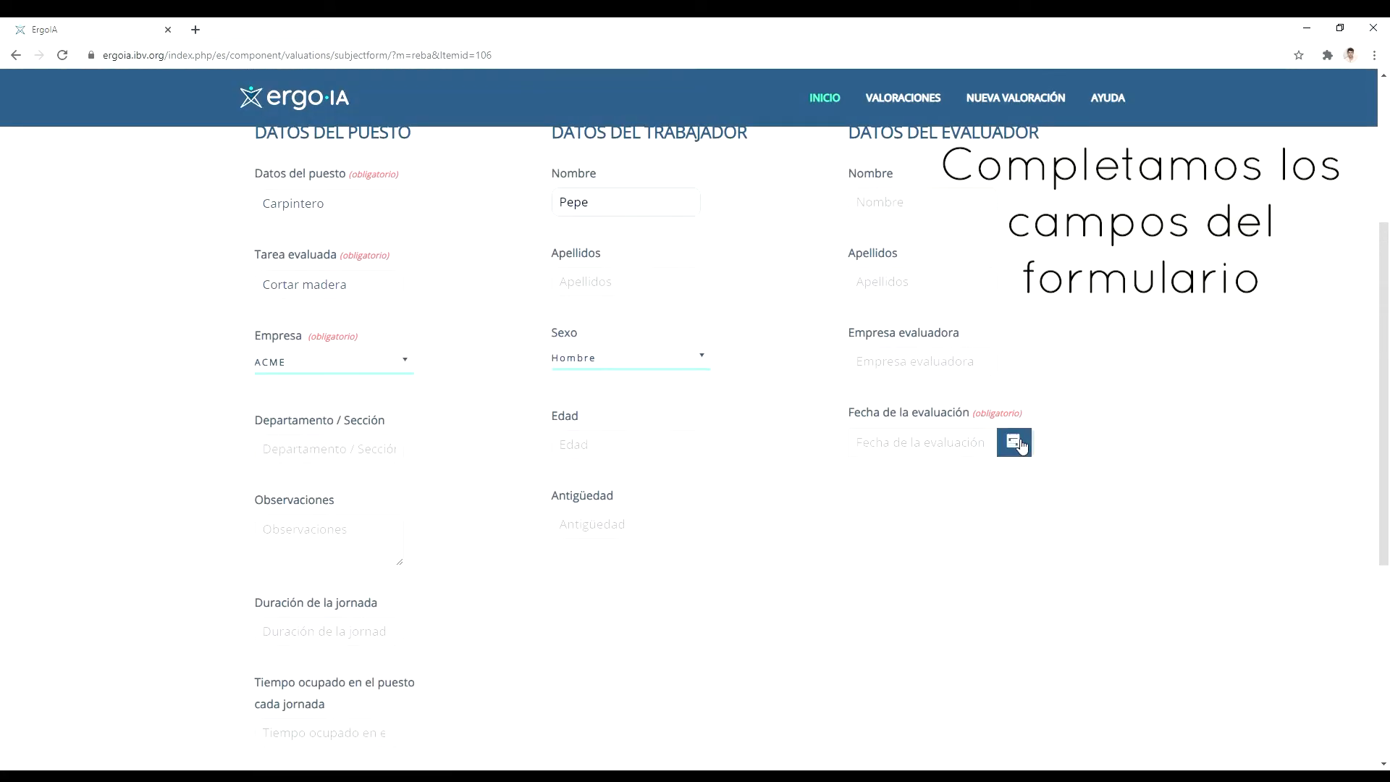
pyautogui.click(1014, 442)
pyautogui.click(938, 608)
pyautogui.scroll(-3, 664, 571)
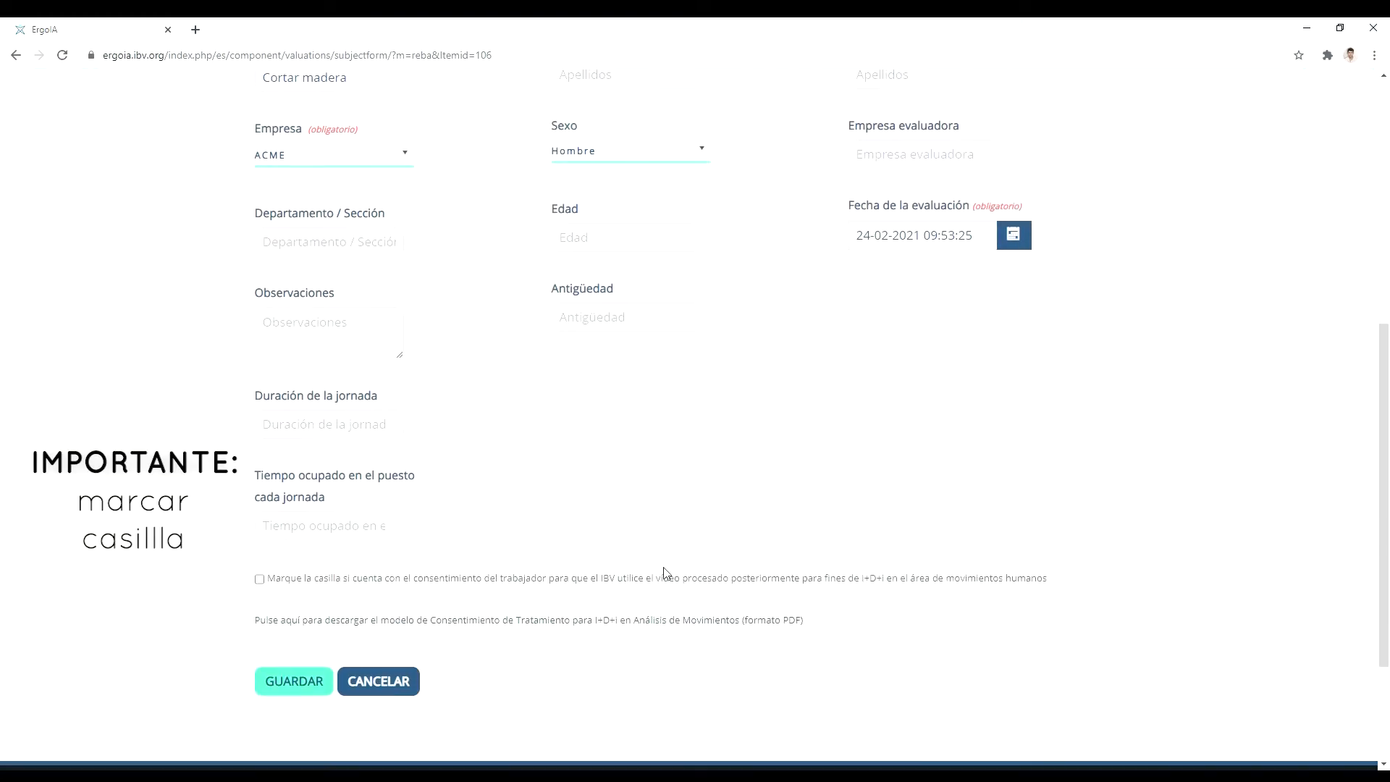
pyautogui.scroll(-1, 664, 572)
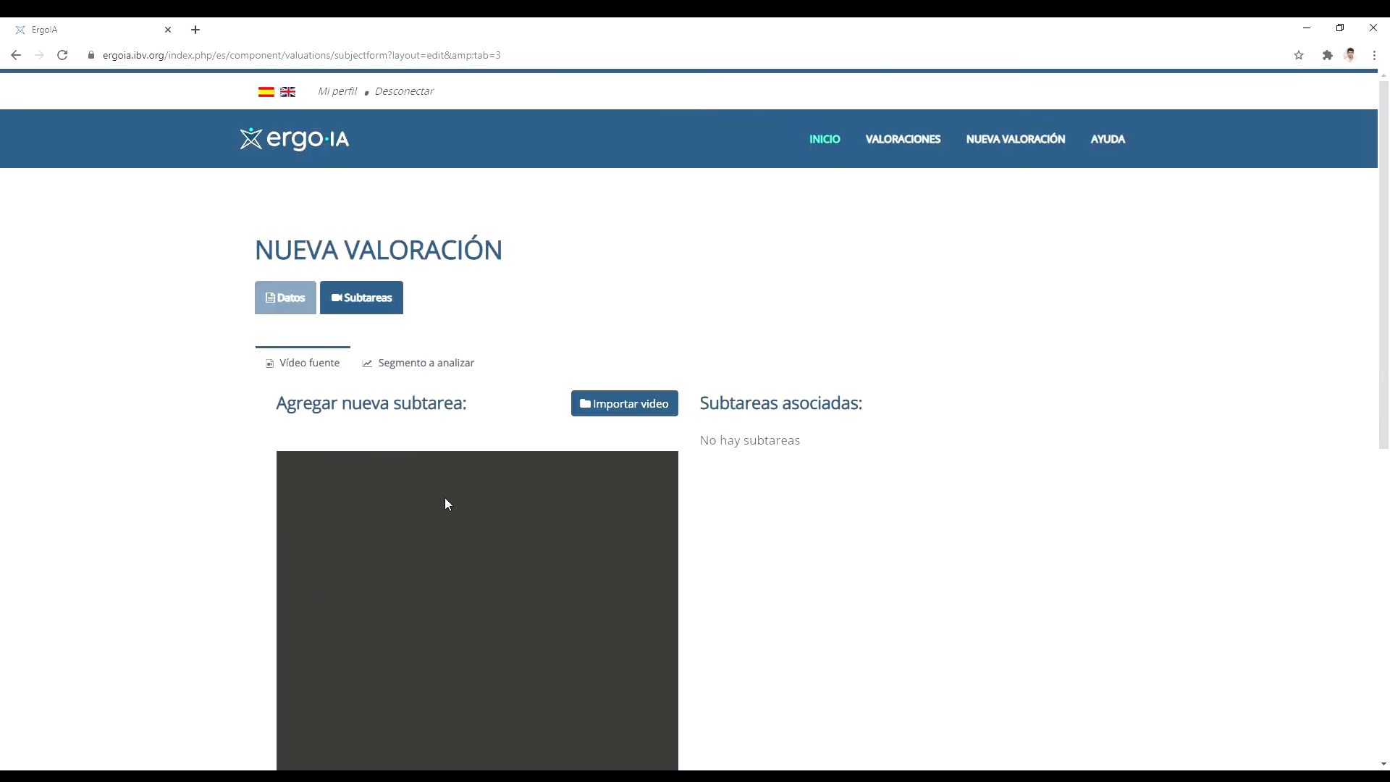
# Step: Import the carpentry workshop video and name the new subtask "Corte 1"
pyautogui.click(656, 406)
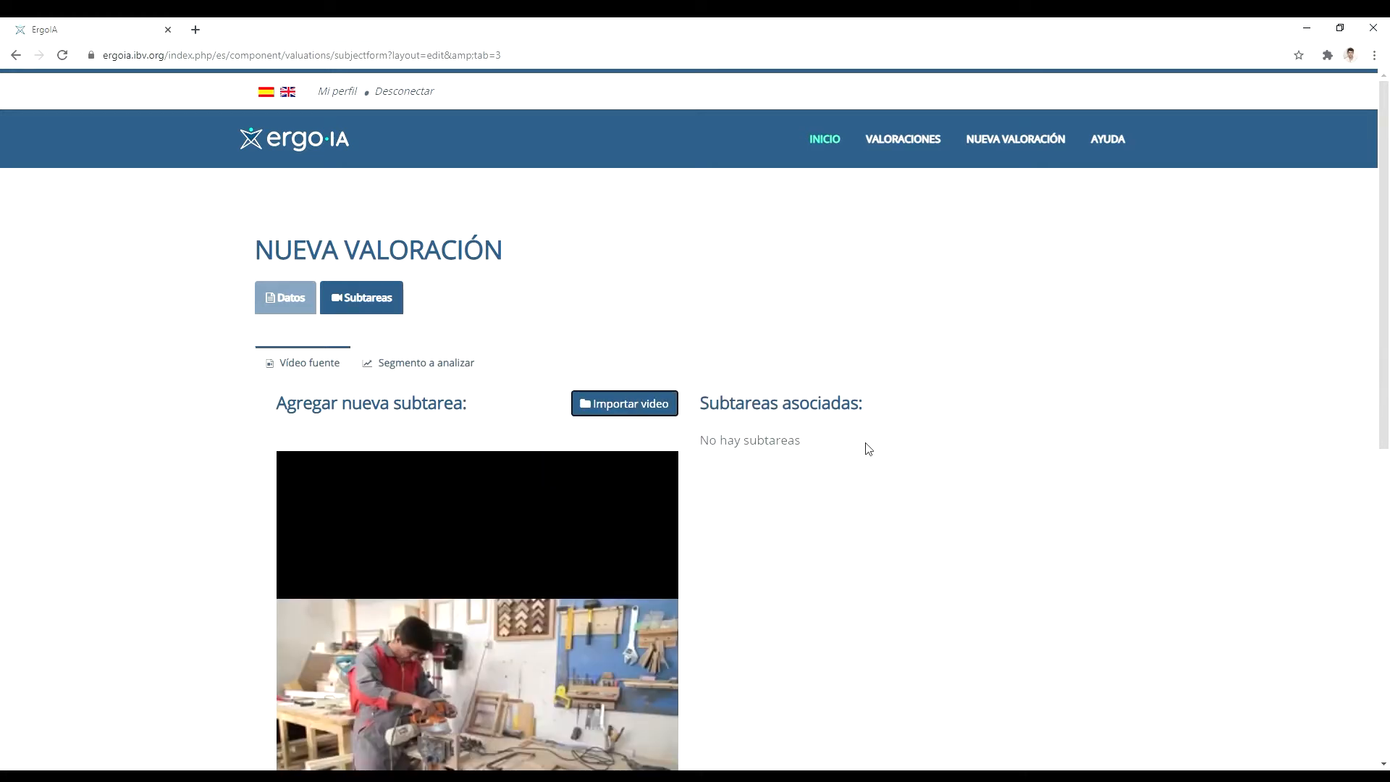
pyautogui.scroll(-4, 862, 448)
pyautogui.scroll(-3, 832, 420)
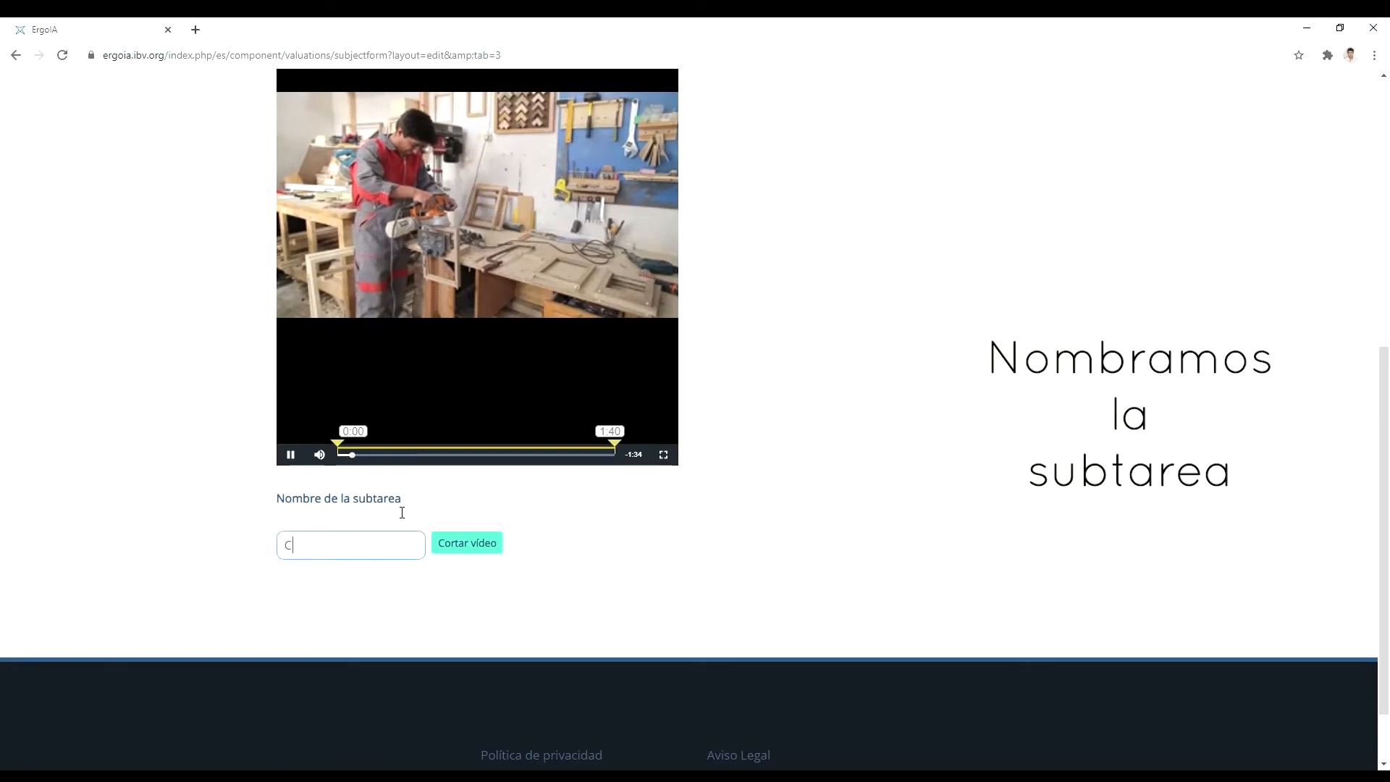
pyautogui.write('Corte 1')
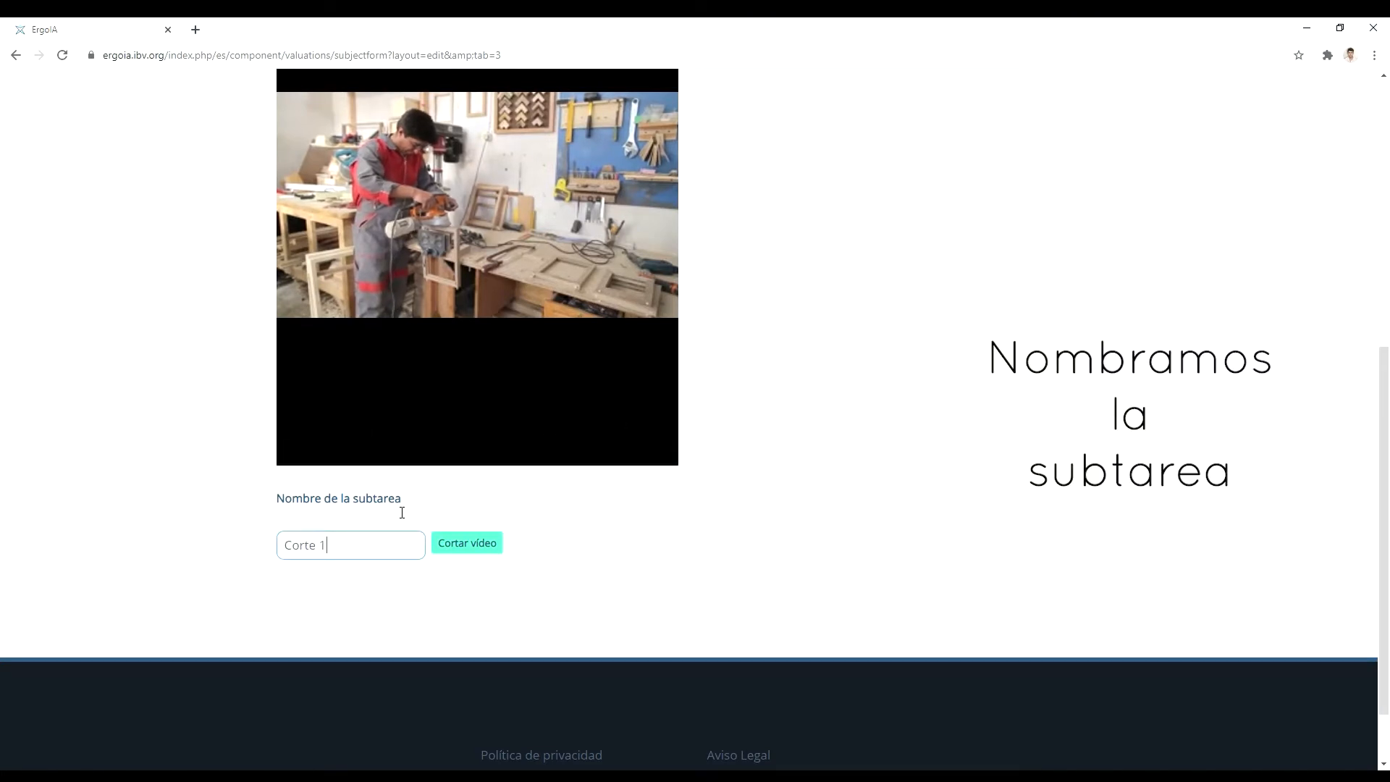
# Step: Select the video segment from 0:06 to 0:21 and cut it with 10 scenes to analyse
pyautogui.scroll(2, 381, 443)
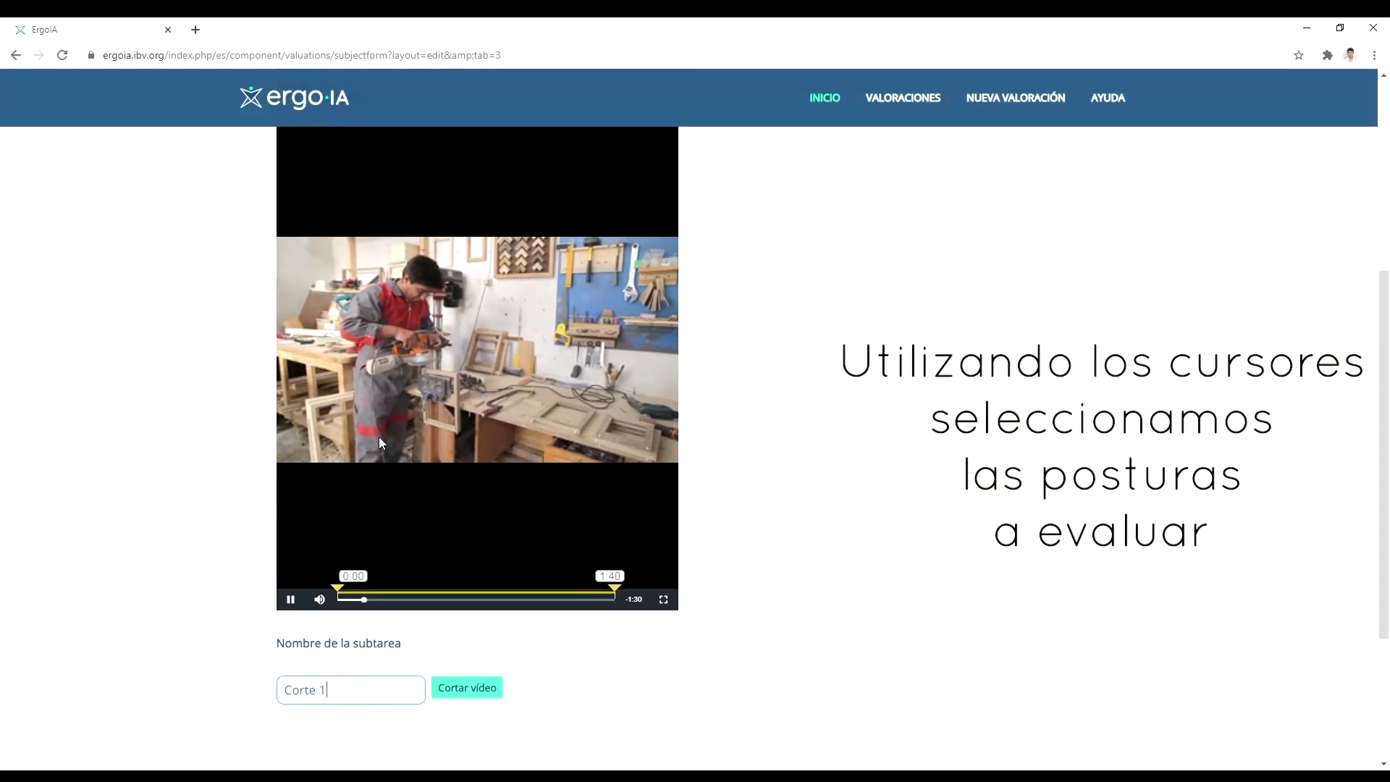
pyautogui.scroll(1, 379, 438)
pyautogui.moveTo(338, 660)
pyautogui.mouseDown()
pyautogui.moveTo(420, 660)
pyautogui.moveTo(357, 672)
pyautogui.mouseUp()
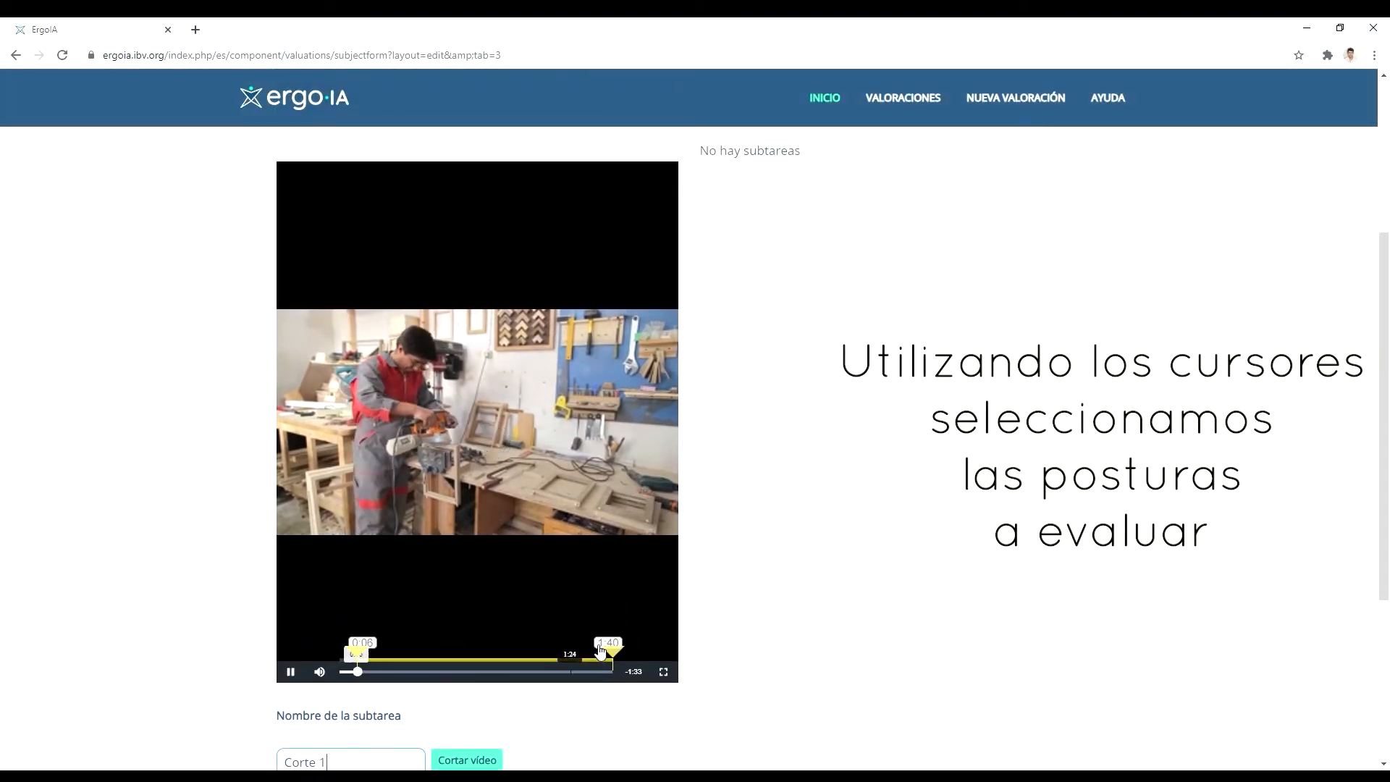
pyautogui.moveTo(615, 654); pyautogui.dragTo(398, 656)
pyautogui.scroll(-2, 507, 629)
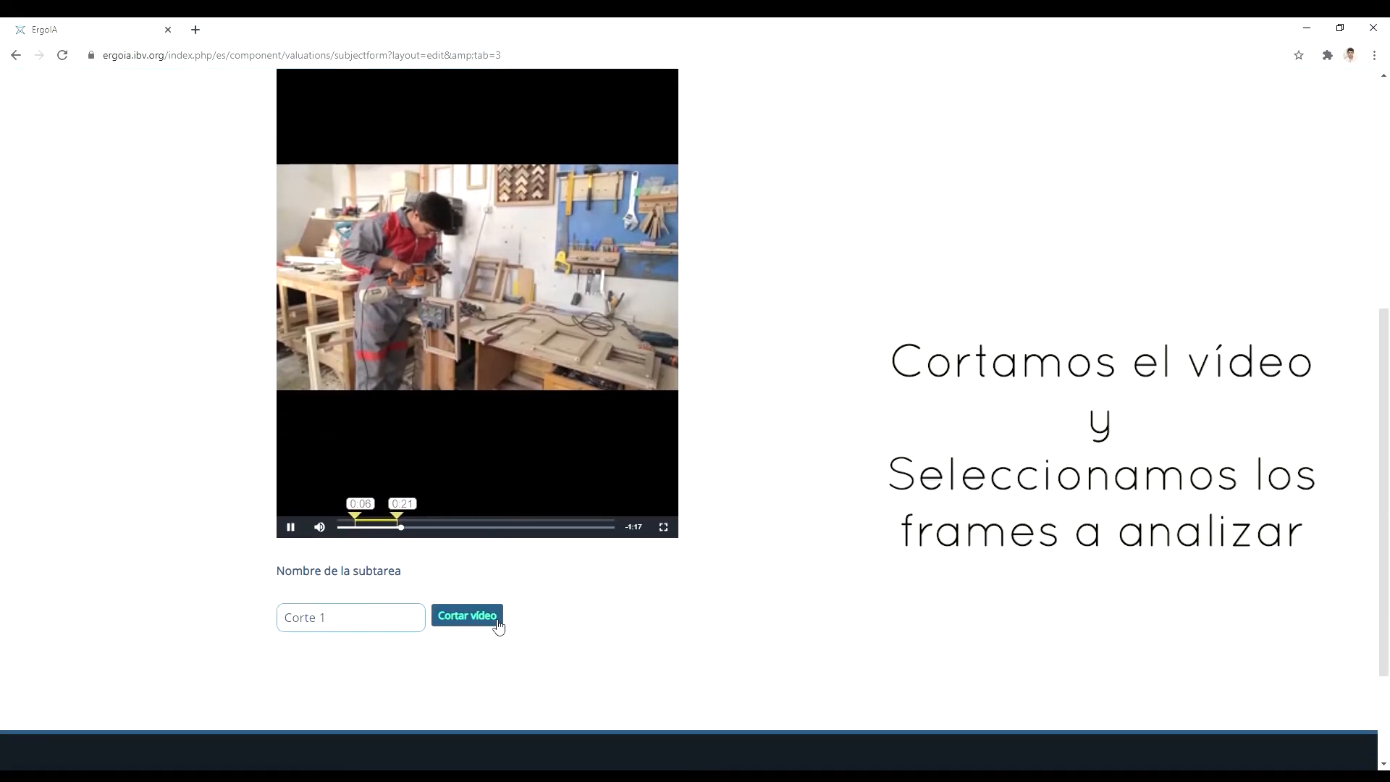
pyautogui.click(497, 621)
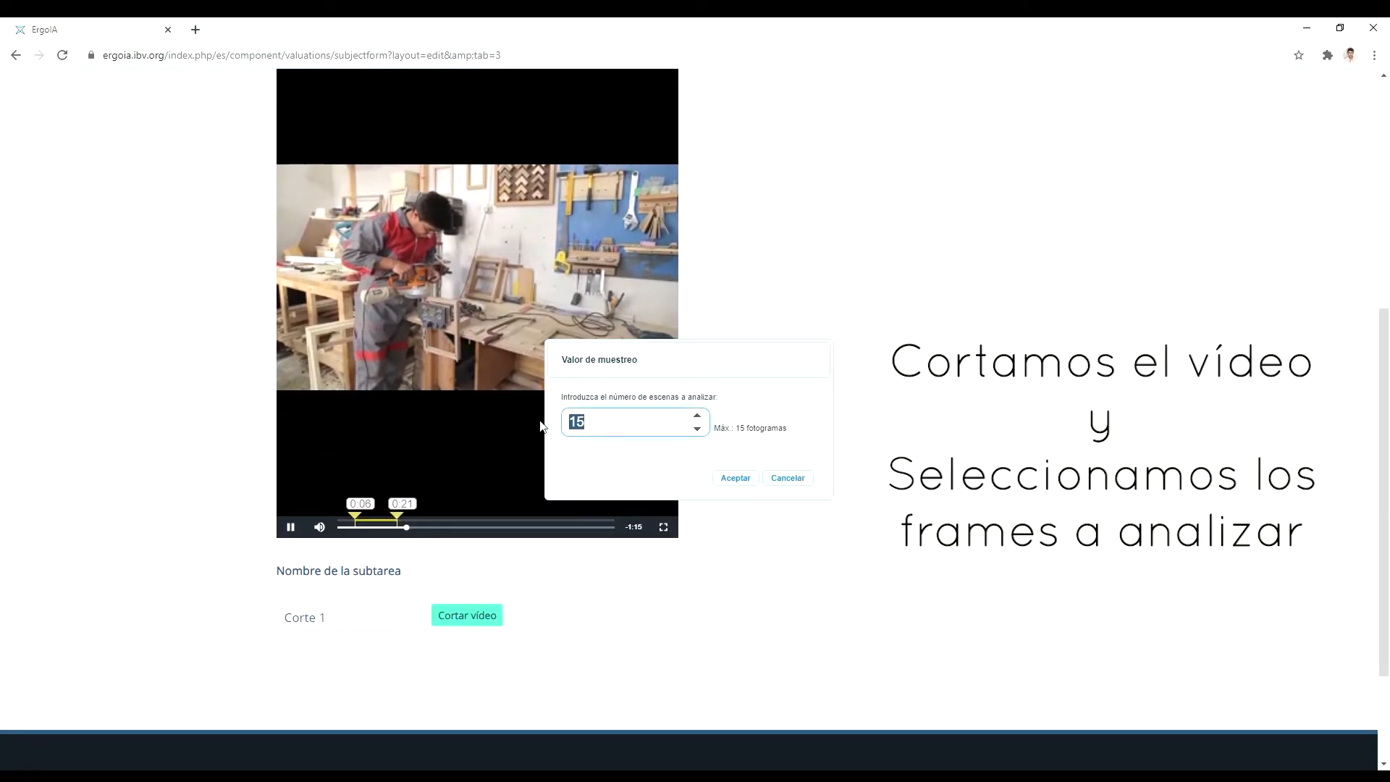
pyautogui.click(755, 482)
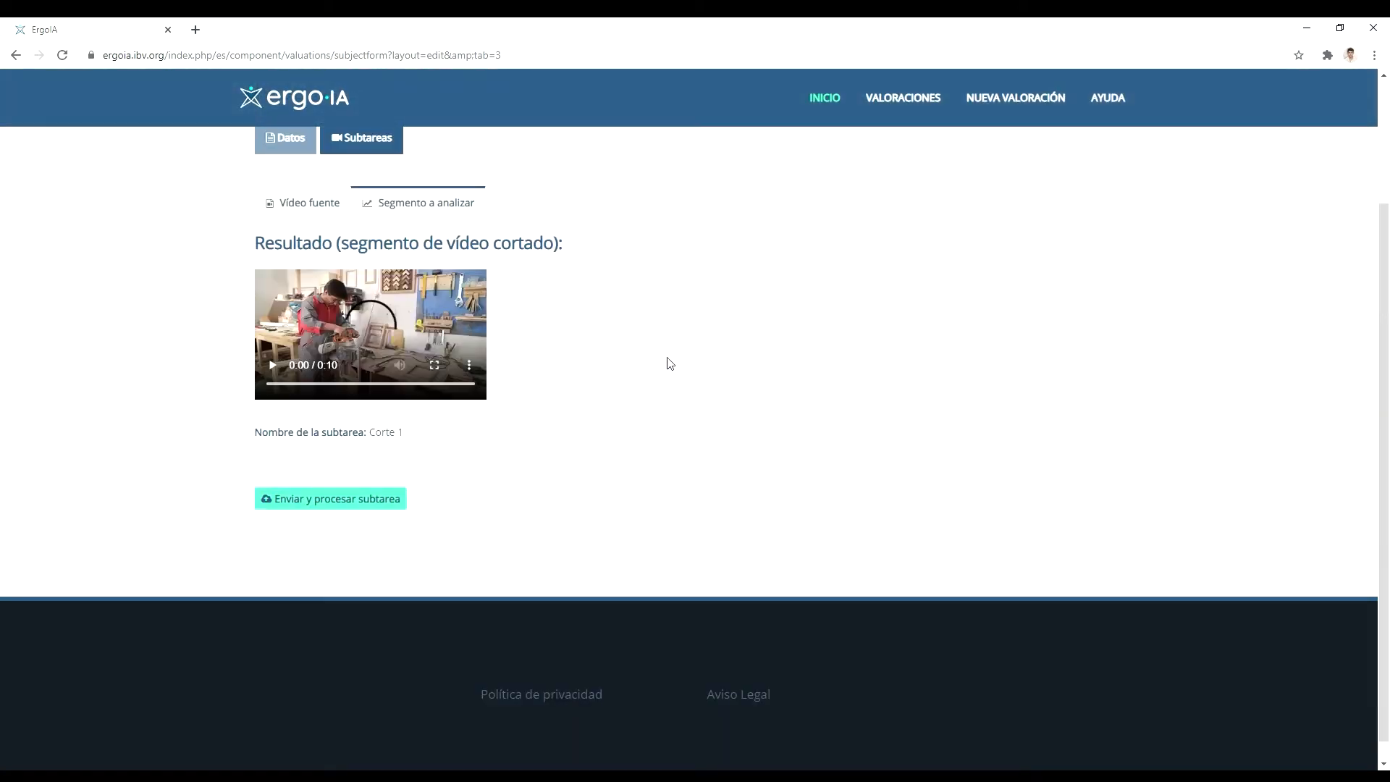
# Step: Play back the cut segment of Corte 1 and send the subtask for processing
pyautogui.scroll(2, 731, 389)
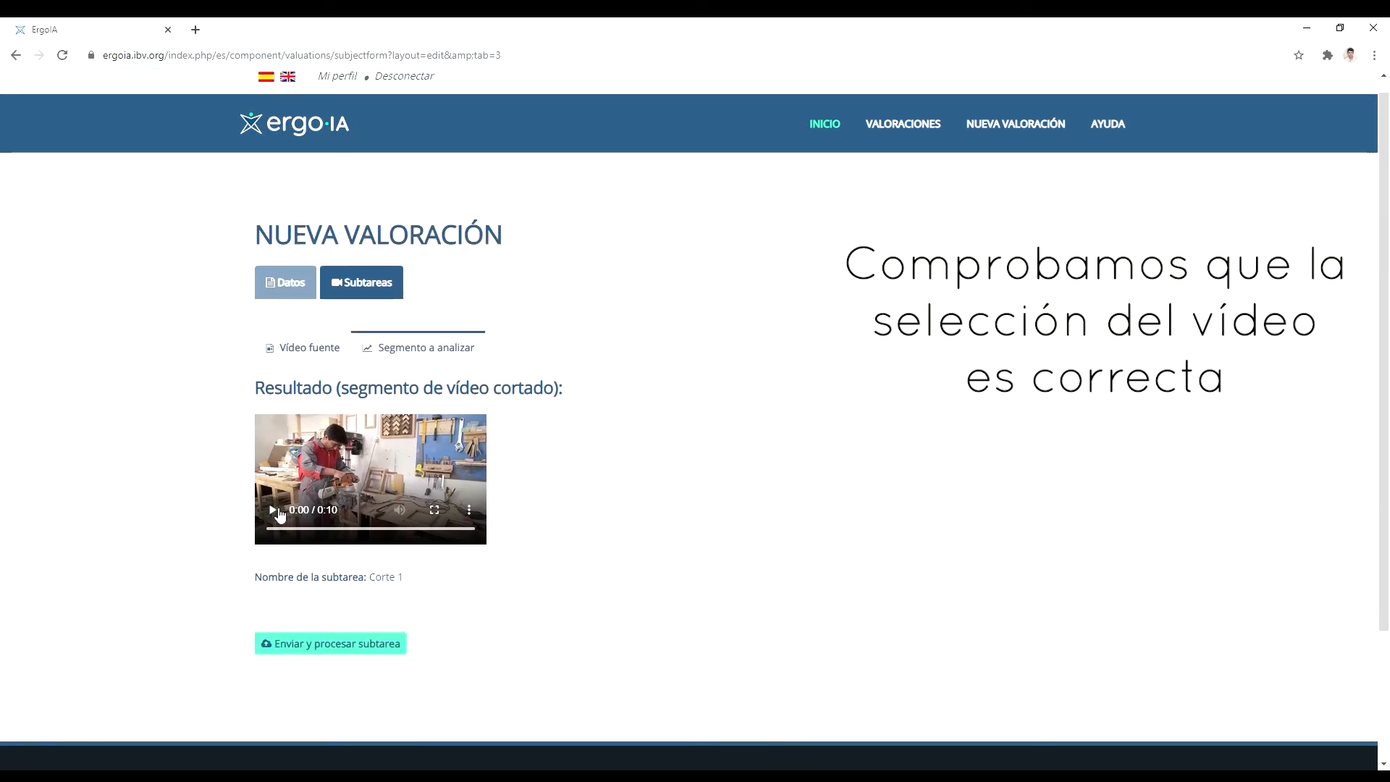
pyautogui.click(279, 514)
pyautogui.moveTo(314, 534); pyautogui.dragTo(437, 564)
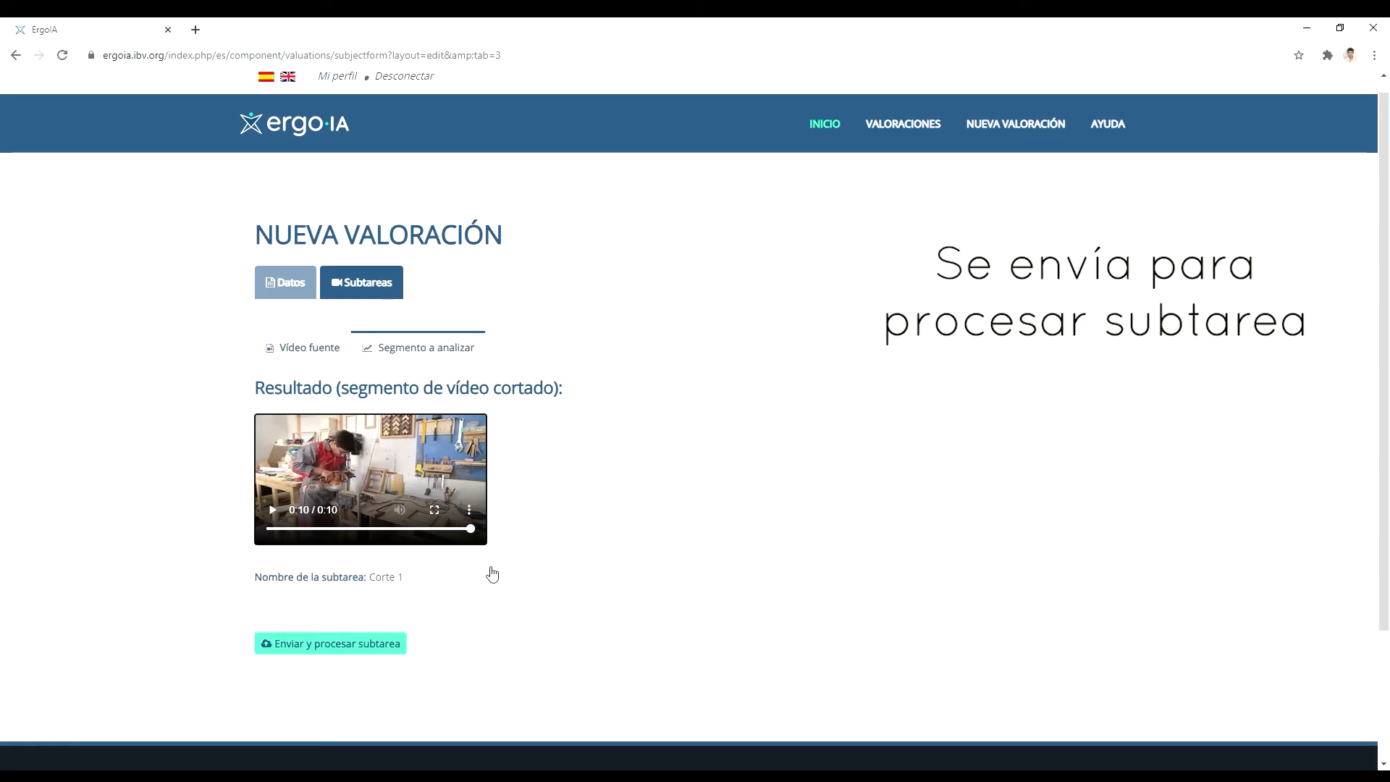
pyautogui.click(348, 651)
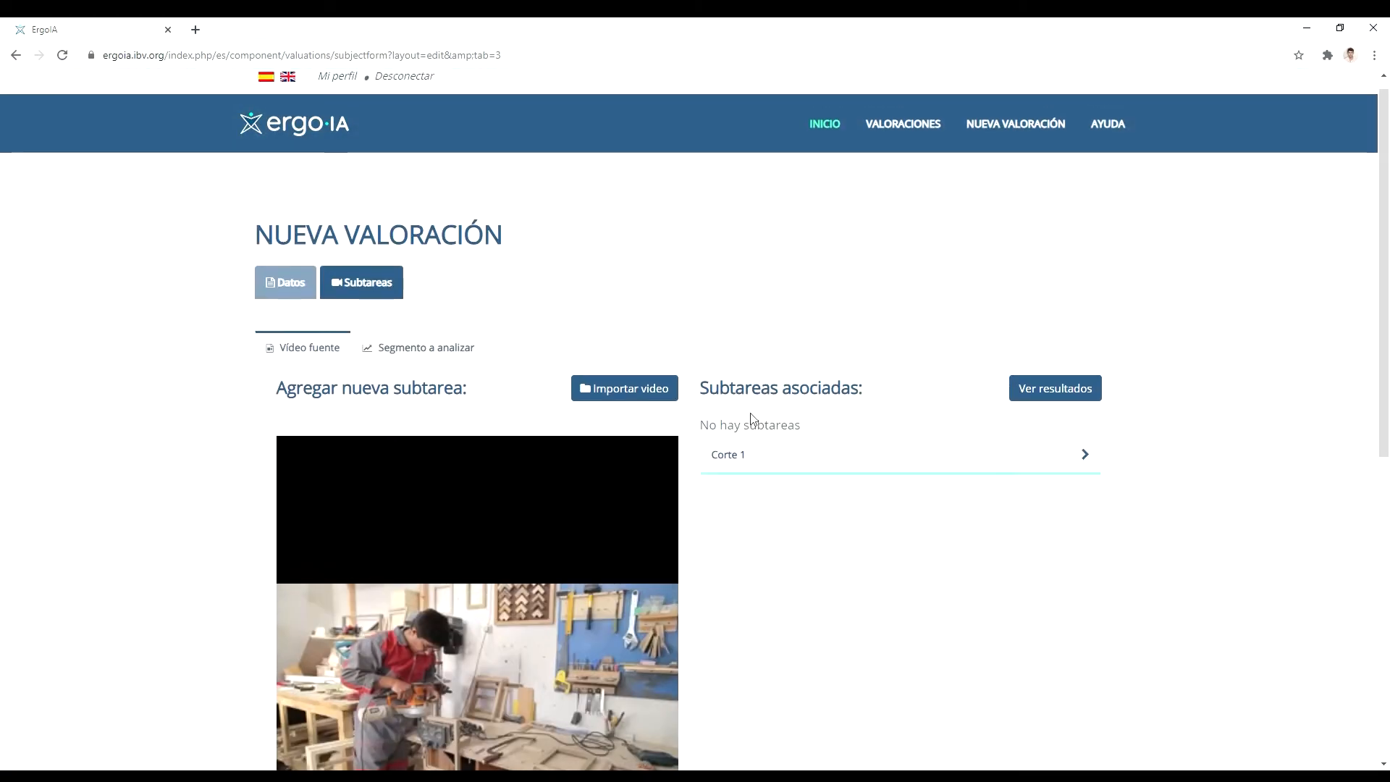
# Step: Cut a second subtask named "Corte 2" from the same video, from 0:32 to 0:59, with 10 scenes to analyse
pyautogui.scroll(-4, 568, 418)
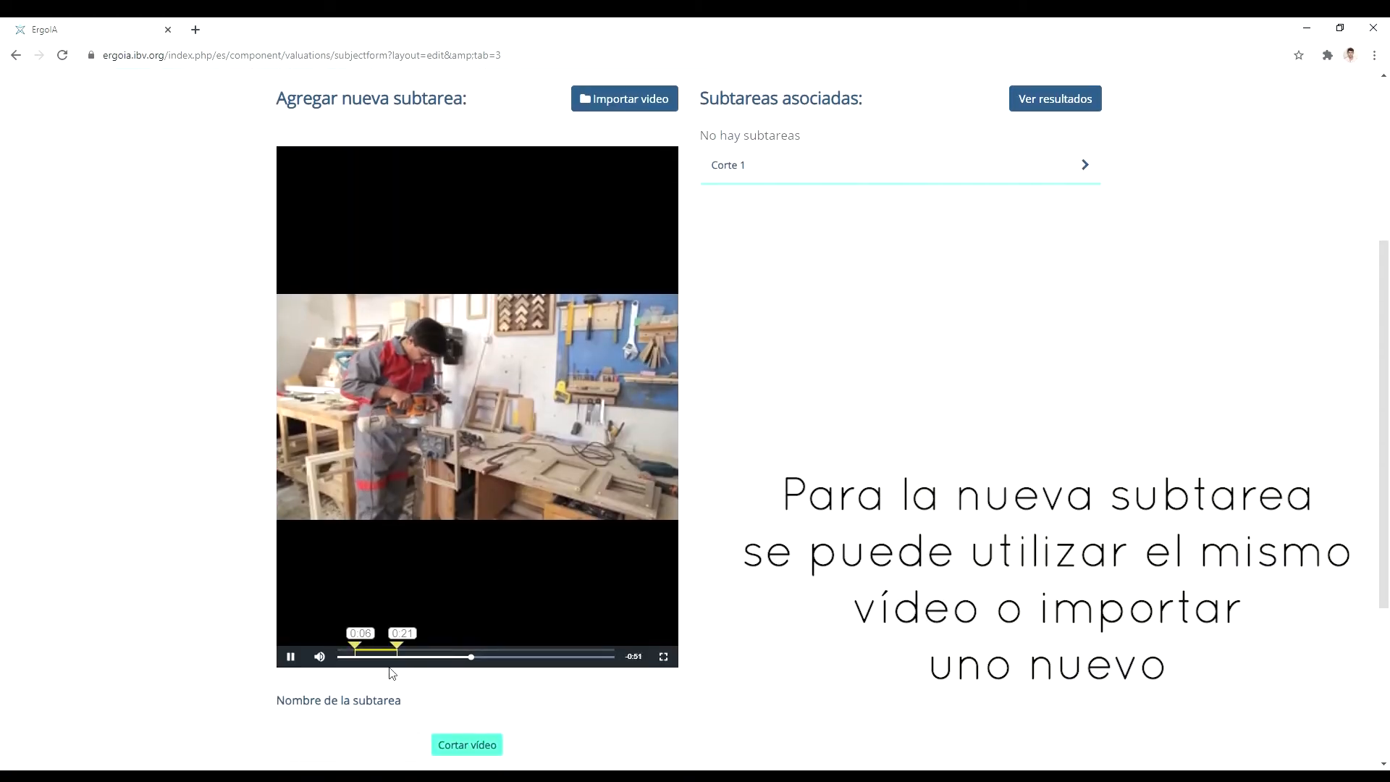
pyautogui.moveTo(397, 638)
pyautogui.mouseDown()
pyautogui.moveTo(502, 643)
pyautogui.moveTo(429, 650)
pyautogui.mouseUp()
pyautogui.scroll(3, 685, 596)
pyautogui.scroll(-5, 416, 639)
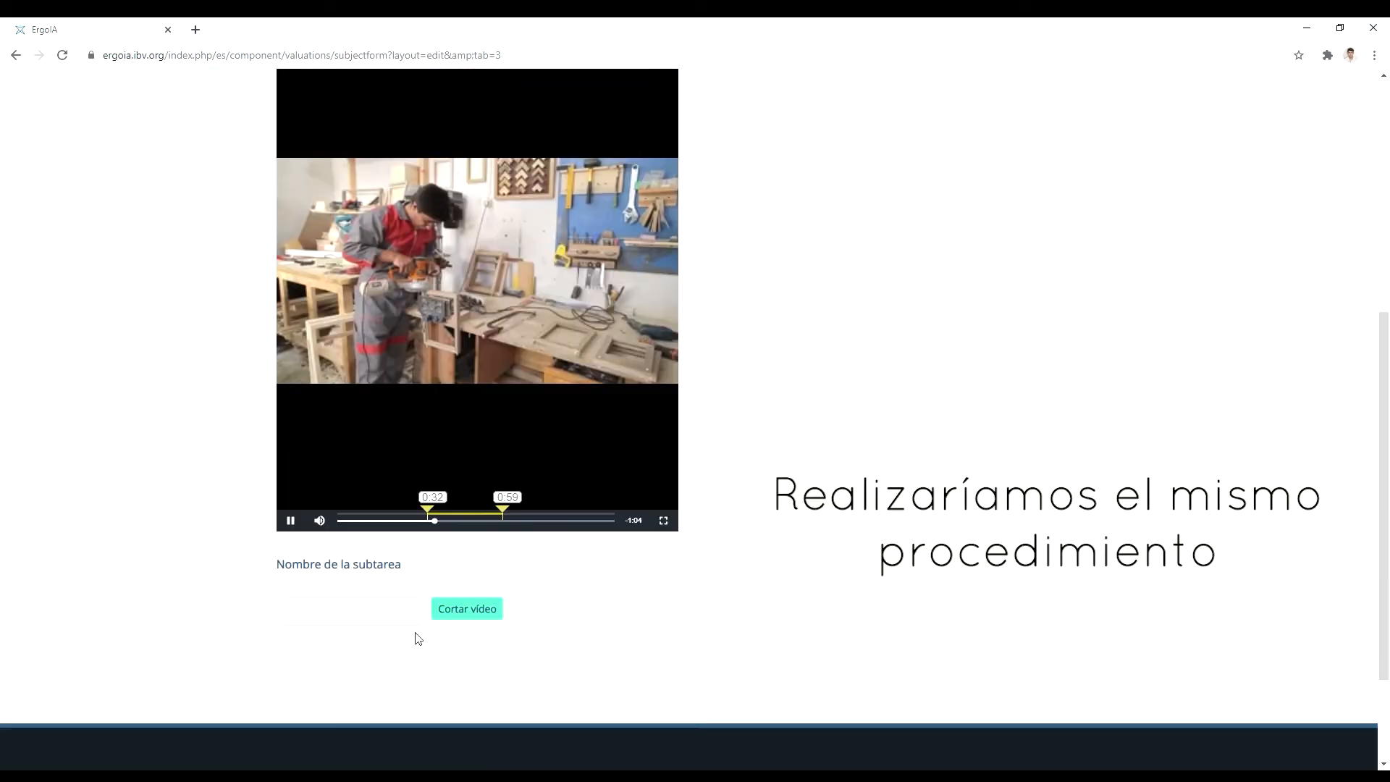
pyautogui.write('Corte 2')
pyautogui.click(440, 603)
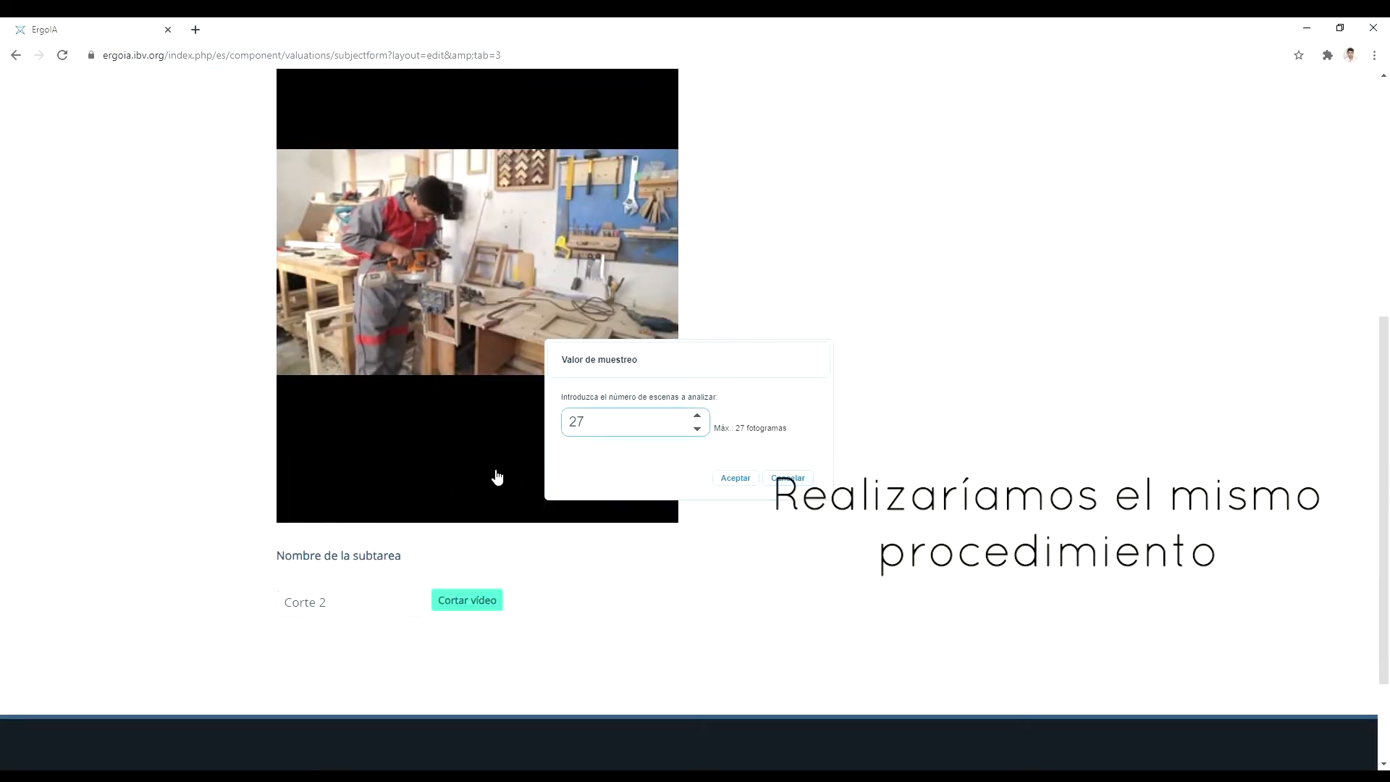
pyautogui.write('10')
pyautogui.click(744, 480)
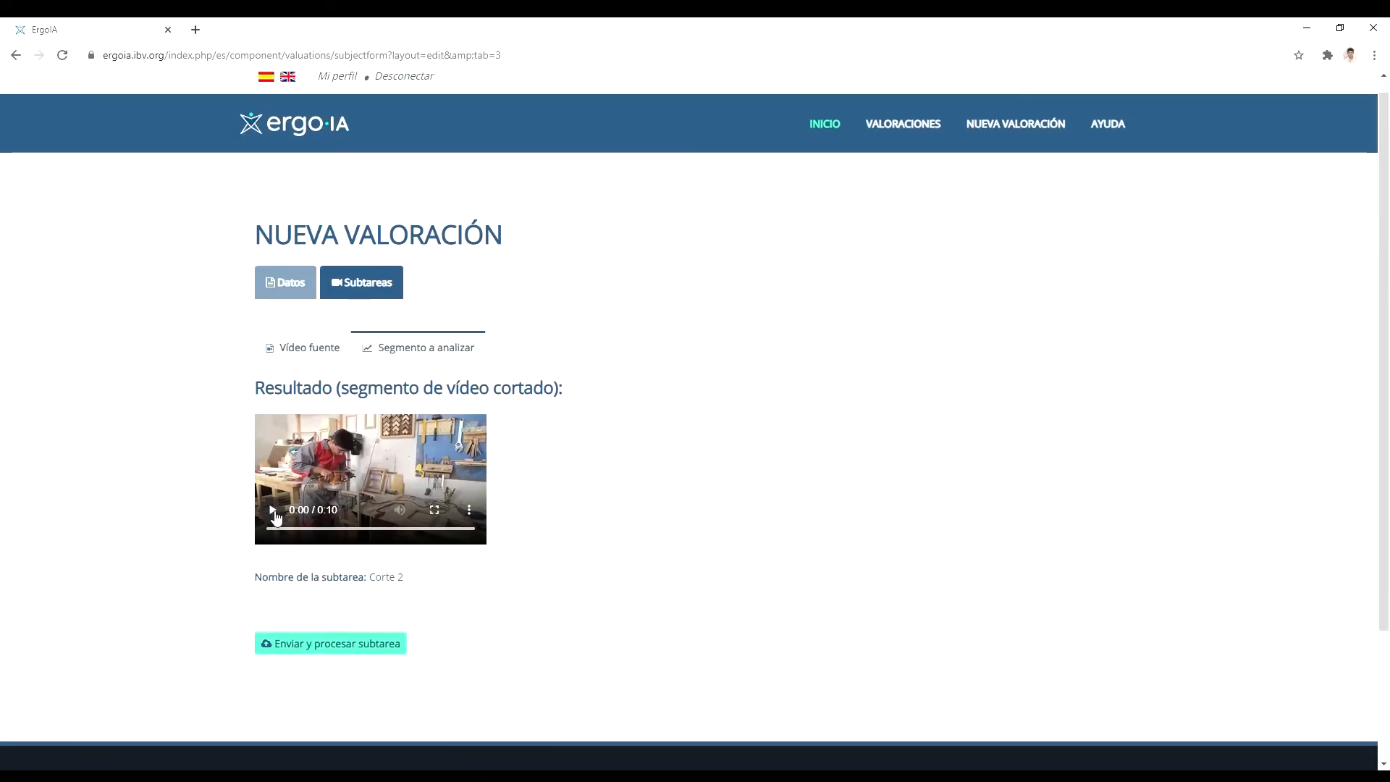
# Step: Play back the cut segment of Corte 2 and send it for processing
pyautogui.click(274, 510)
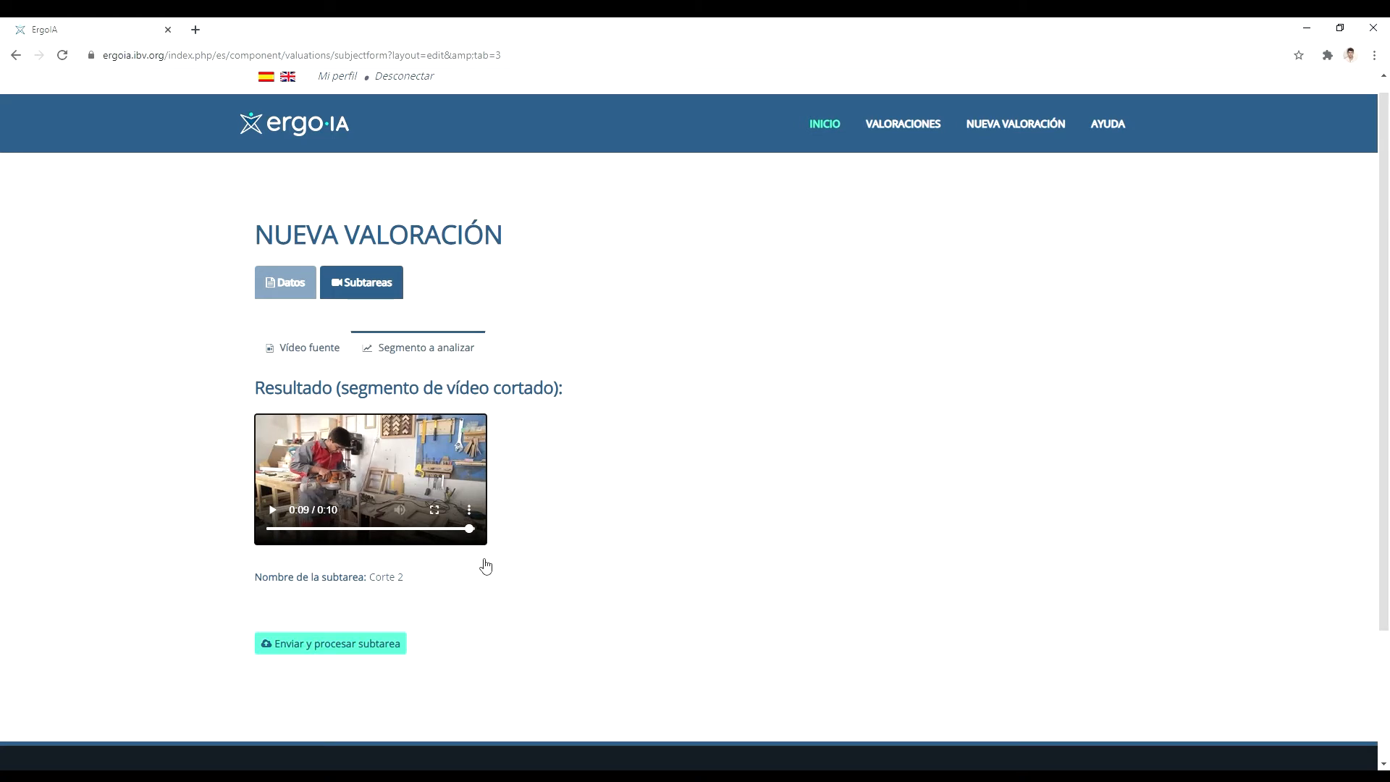
pyautogui.click(371, 643)
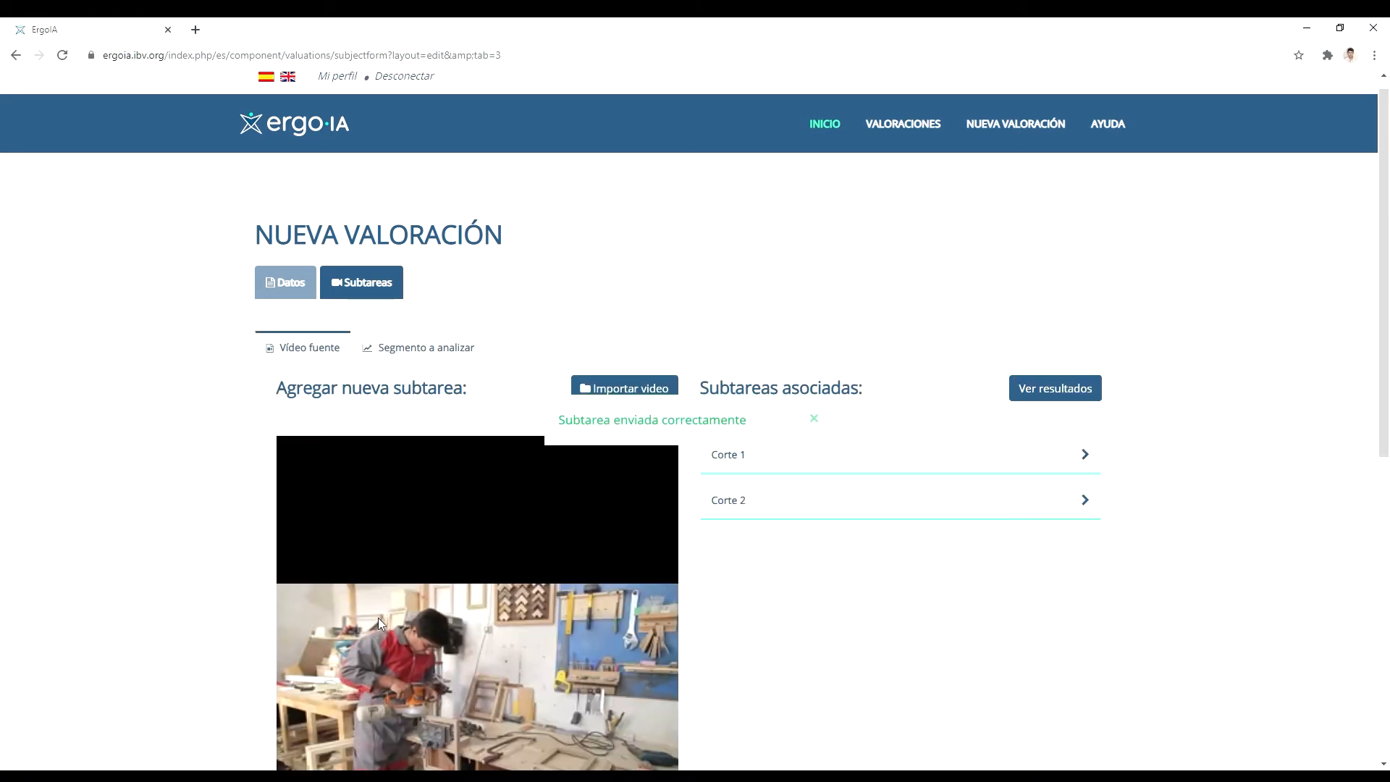
# Step: Expand the associated subtasks Corte 1 and Corte 2 to review their segment details
pyautogui.scroll(-1, 808, 496)
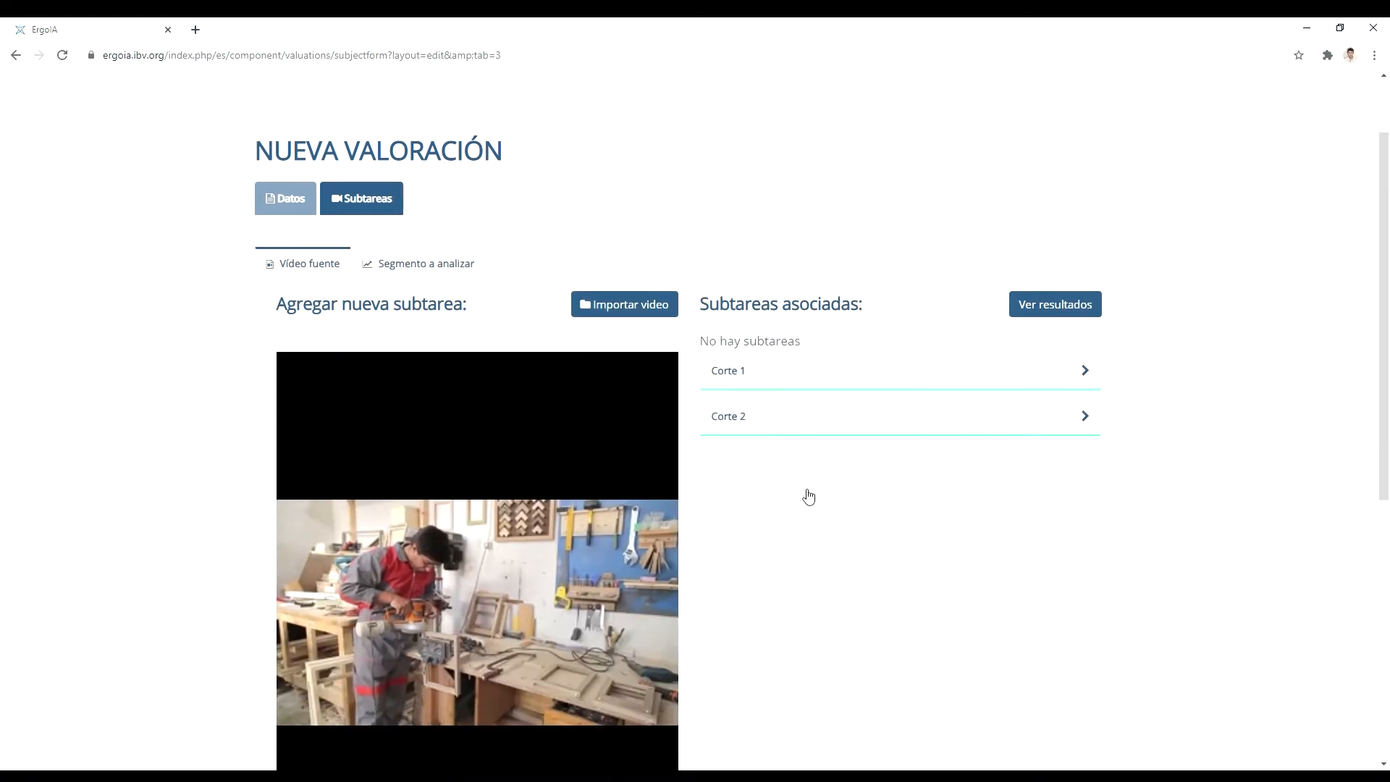
pyautogui.scroll(-1, 809, 496)
pyautogui.click(794, 321)
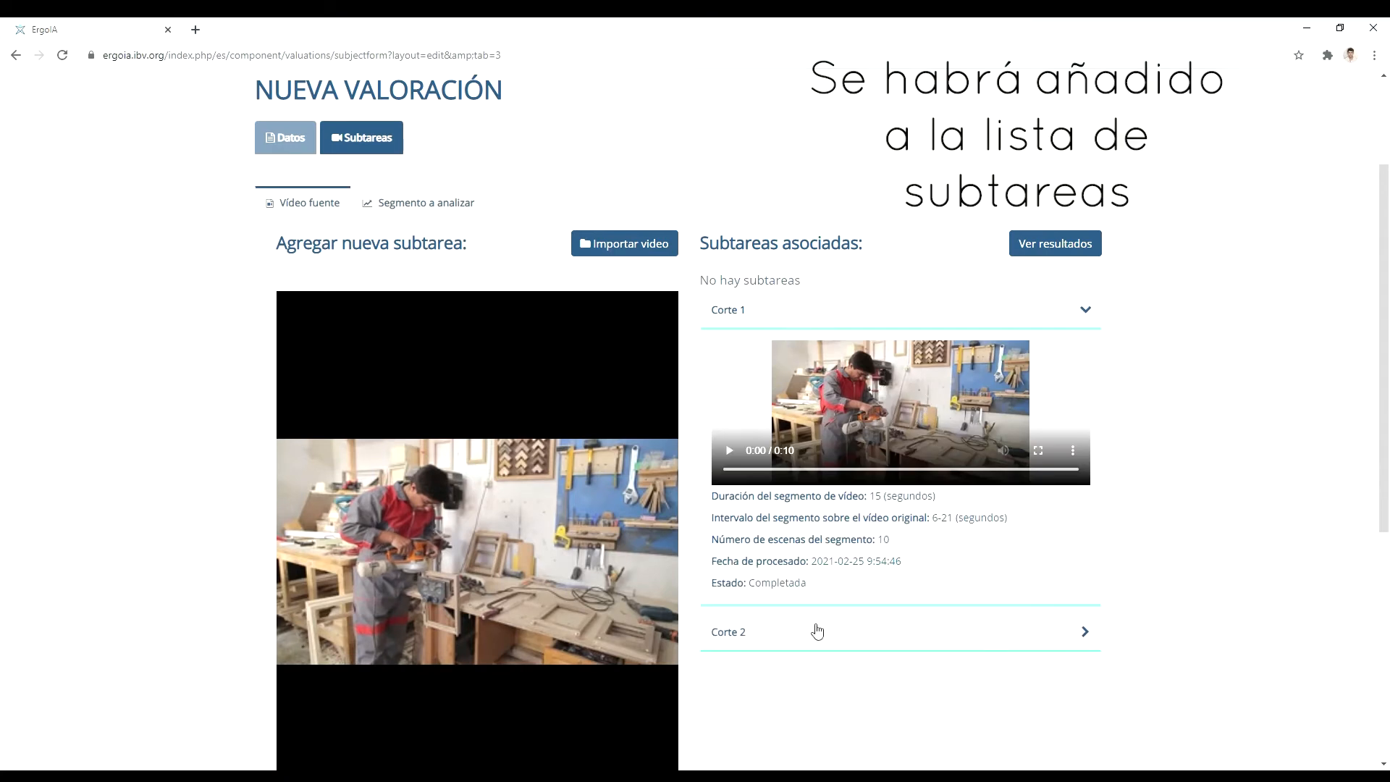
pyautogui.click(816, 631)
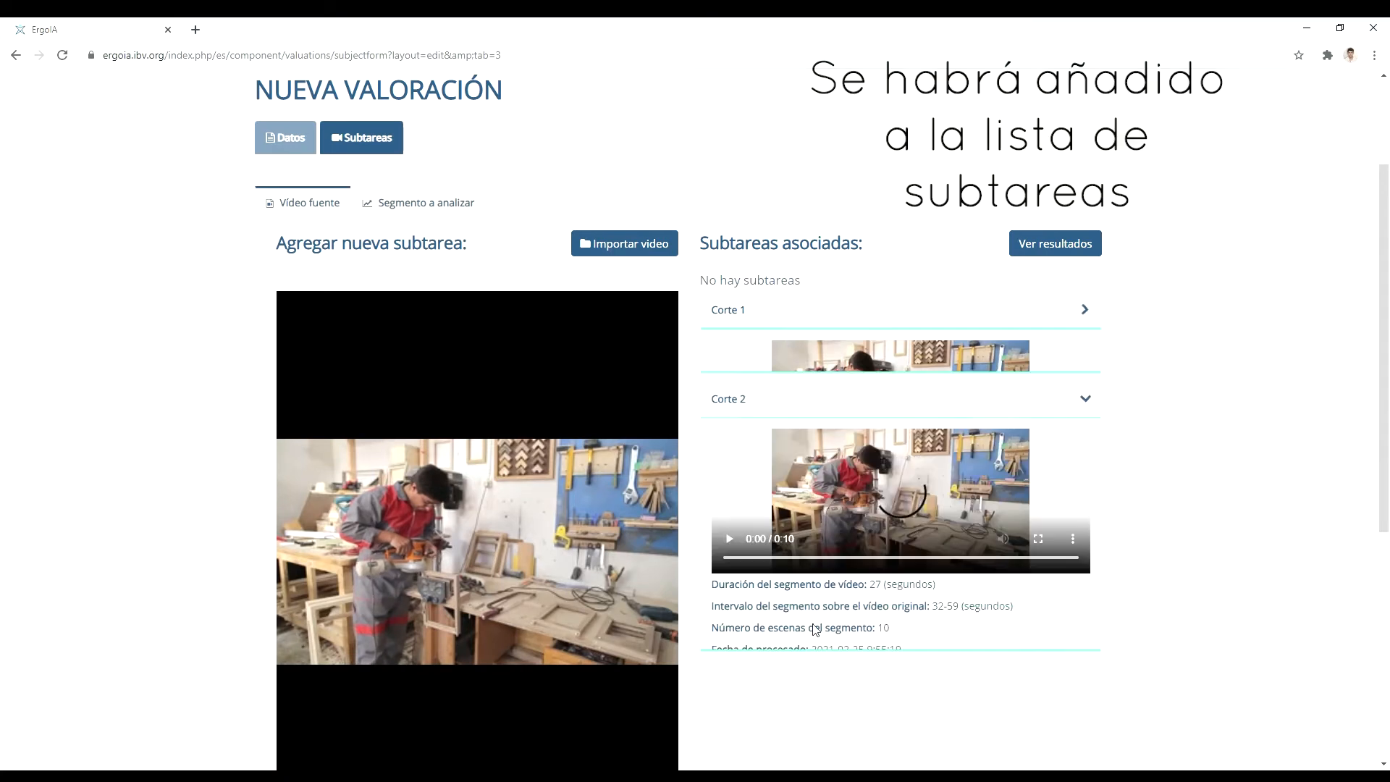
# Step: Open the assessment results and, in frame 8 of Corte 1, set the trunk to Flexión 20° and the neck to Flexión > 20°
pyautogui.click(1041, 246)
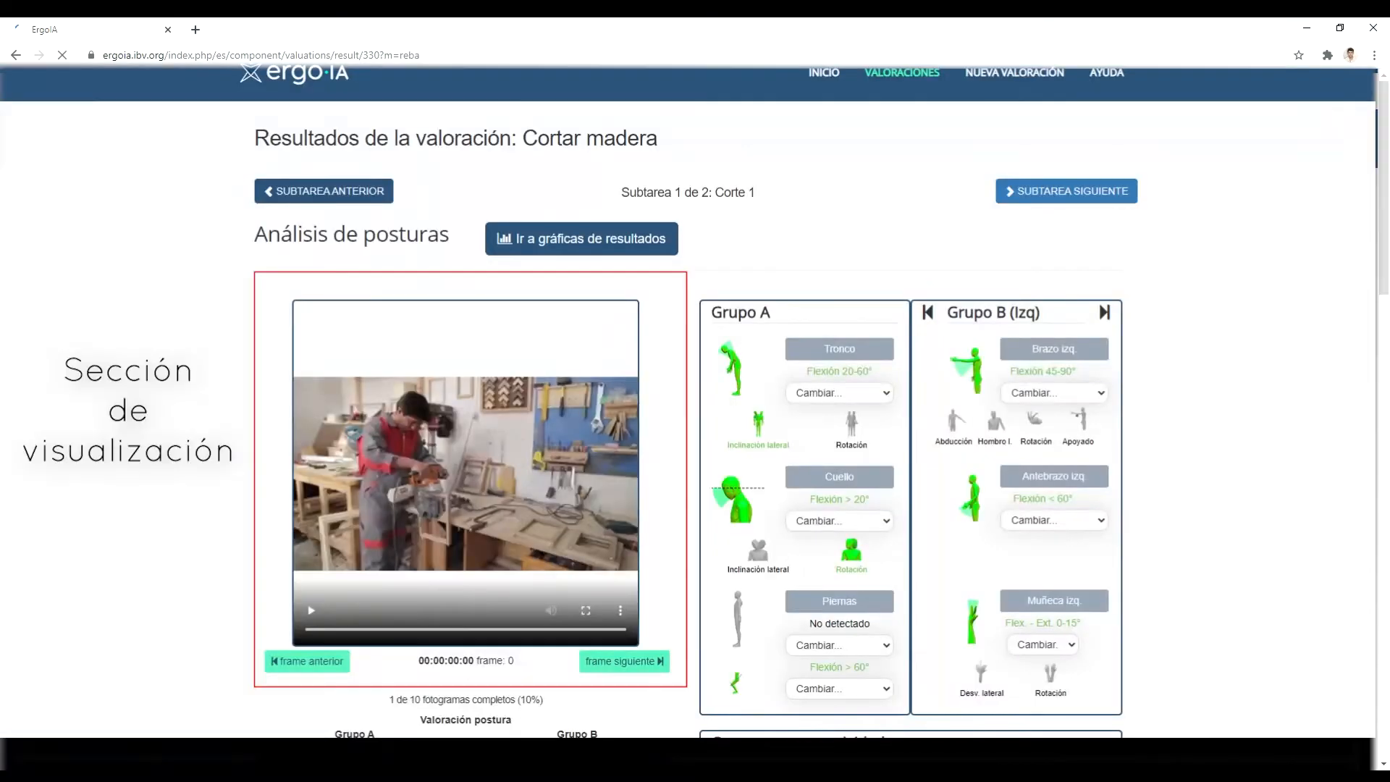
pyautogui.moveTo(306, 629); pyautogui.dragTo(583, 629)
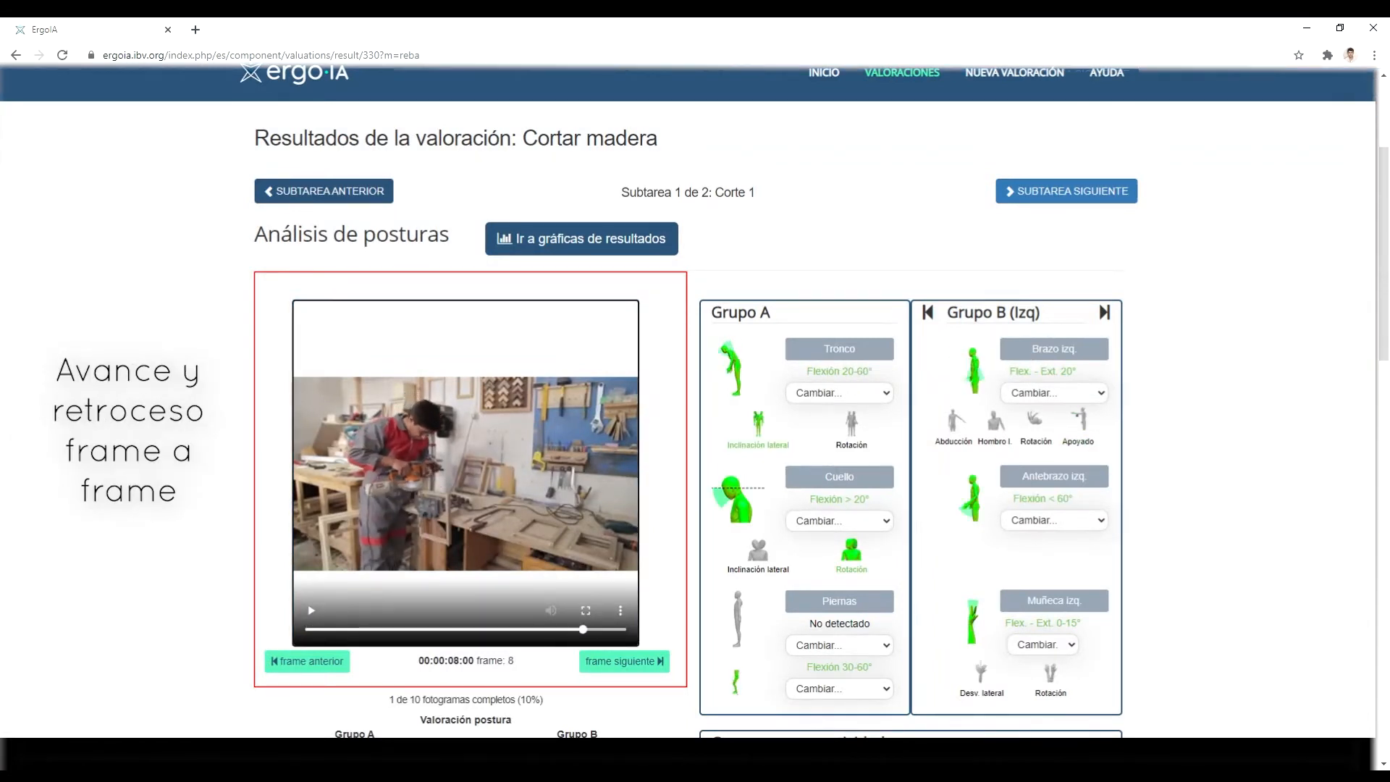
pyautogui.click(839, 393)
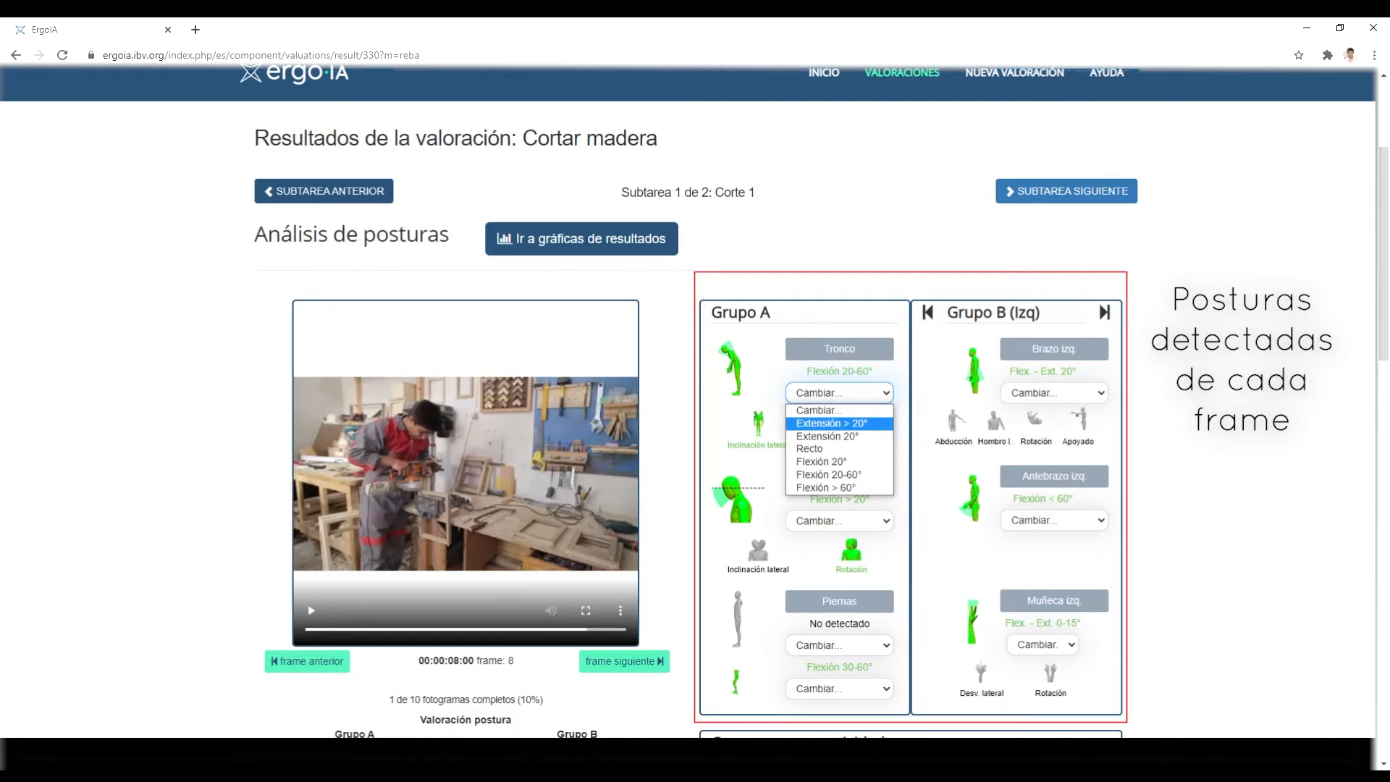
pyautogui.click(821, 461)
pyautogui.click(839, 520)
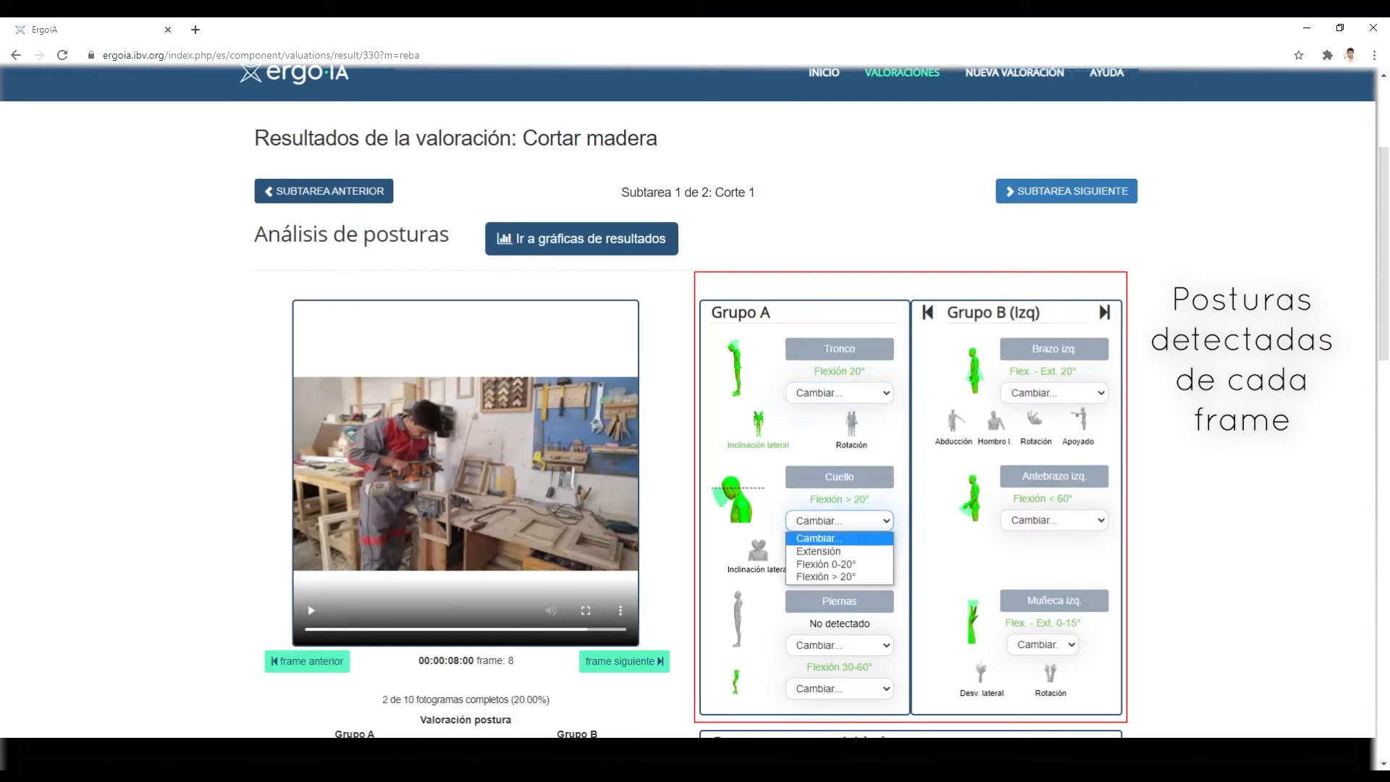
pyautogui.click(826, 577)
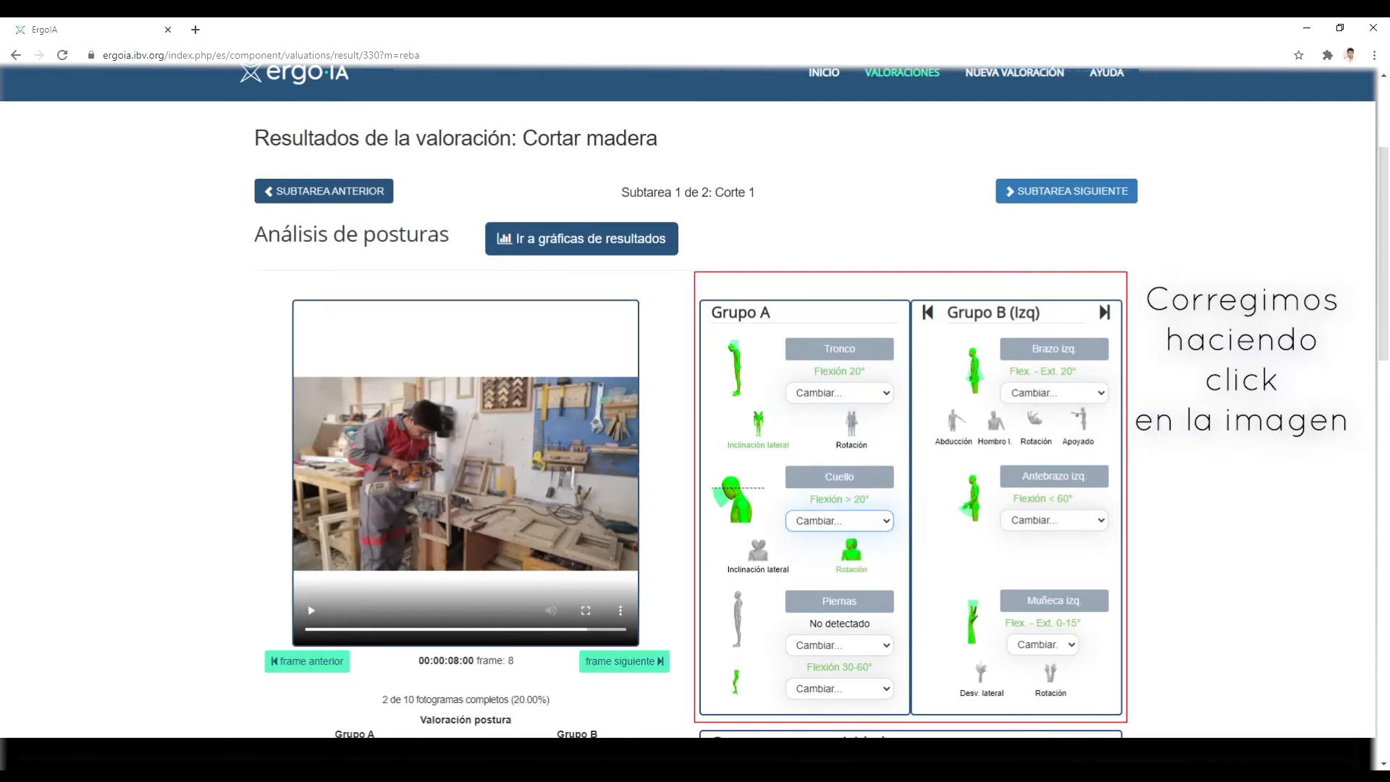
# Step: In frame 8 of Corte 1, set the neck to Flexión 0-20° and the right arm to Flexión 20-45°
pyautogui.scroll(-1, 688, 403)
pyautogui.click(821, 480)
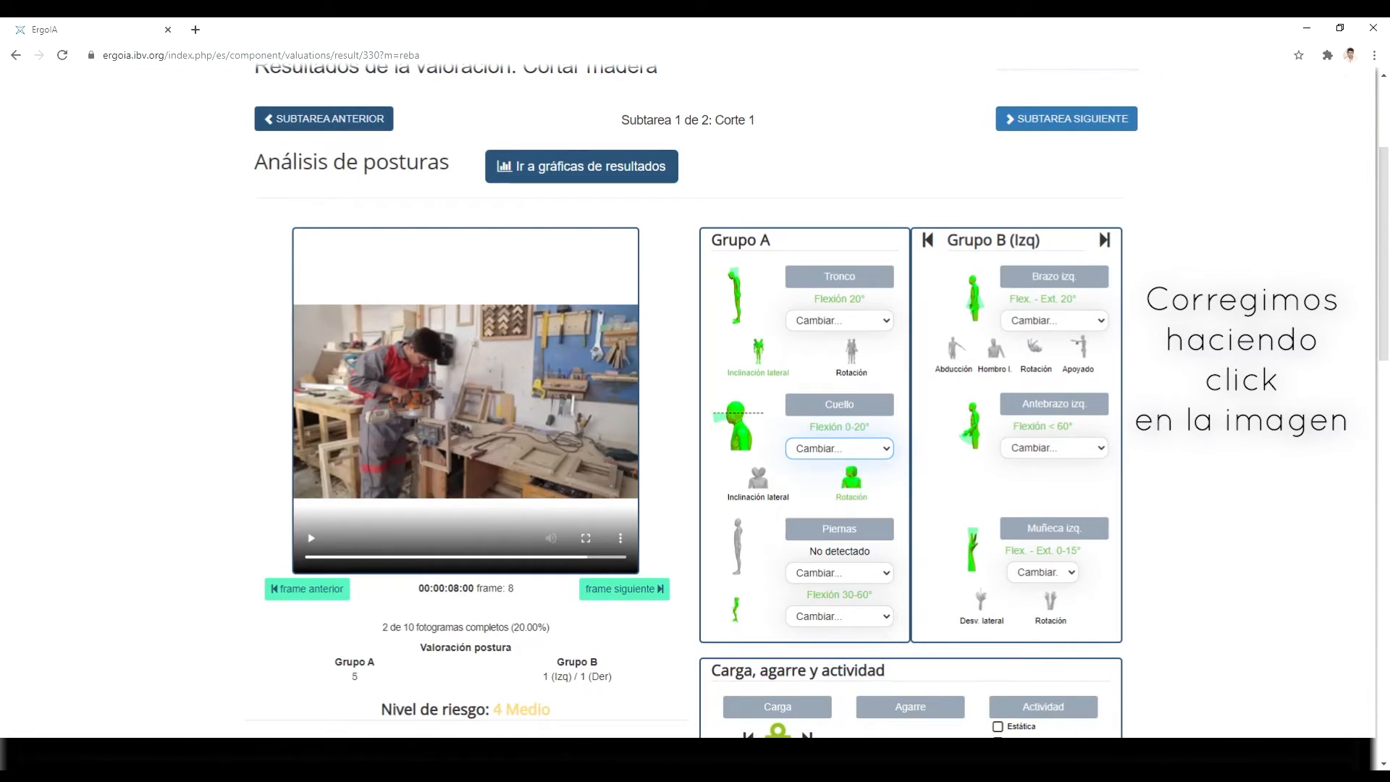
pyautogui.click(1104, 241)
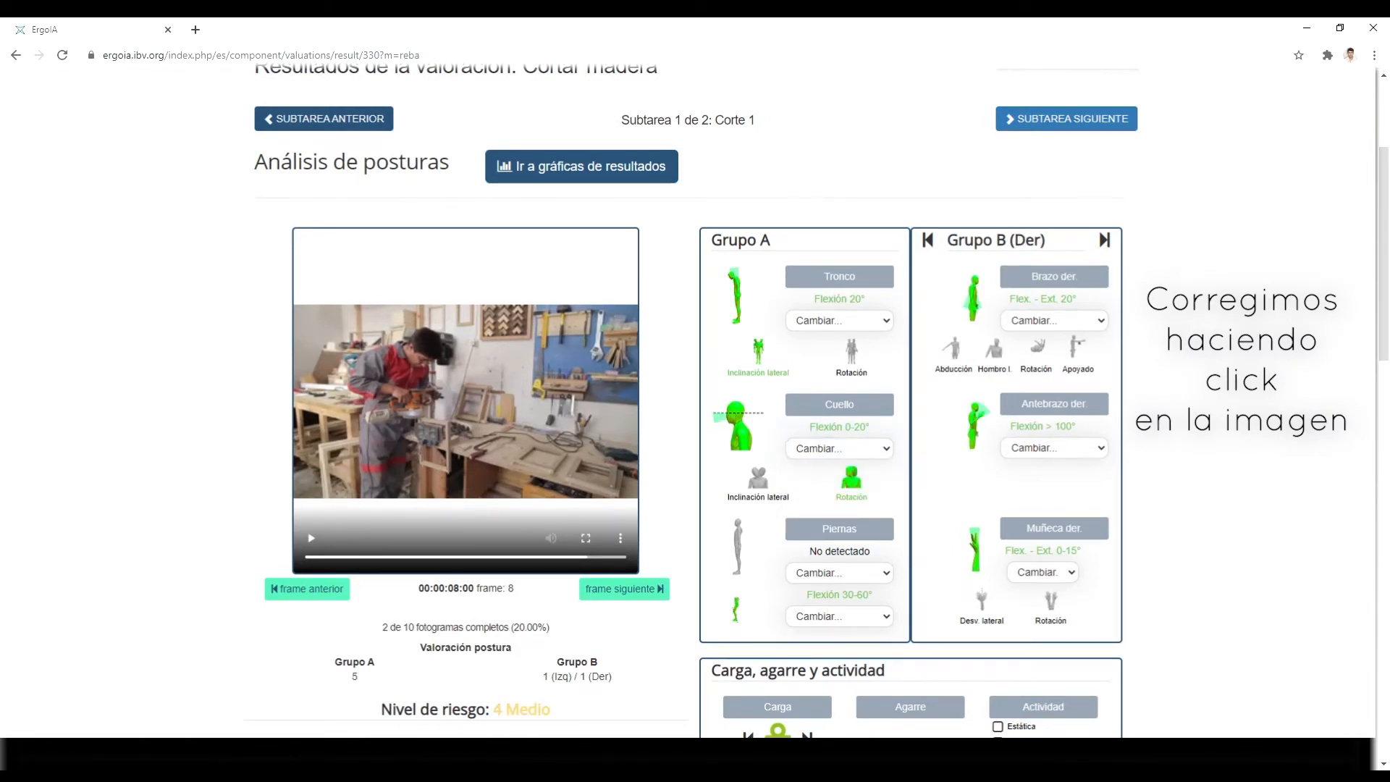
pyautogui.click(1054, 320)
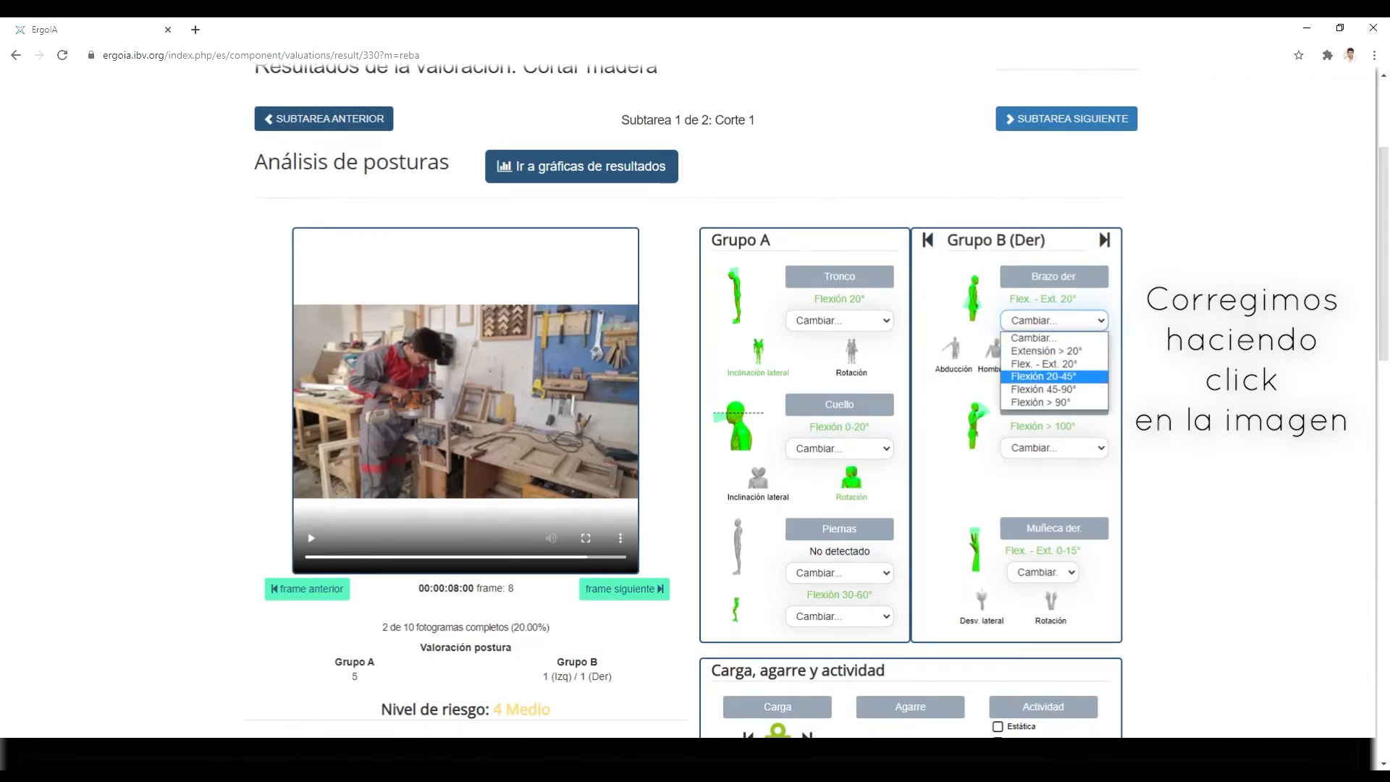
pyautogui.click(1057, 376)
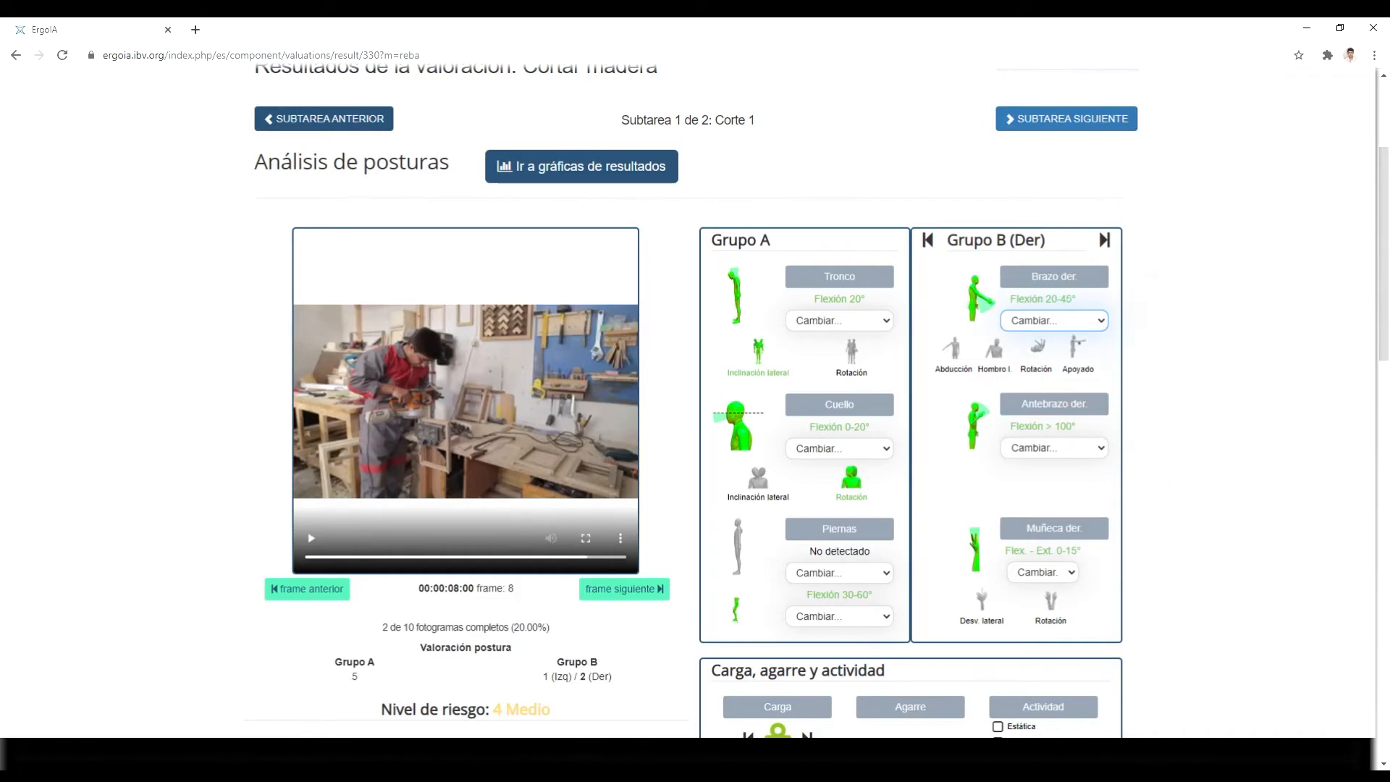
# Step: Set the frame's load to < 5 Kg with a Bueno grip and mark the activity as Estática
pyautogui.scroll(-2, 691, 399)
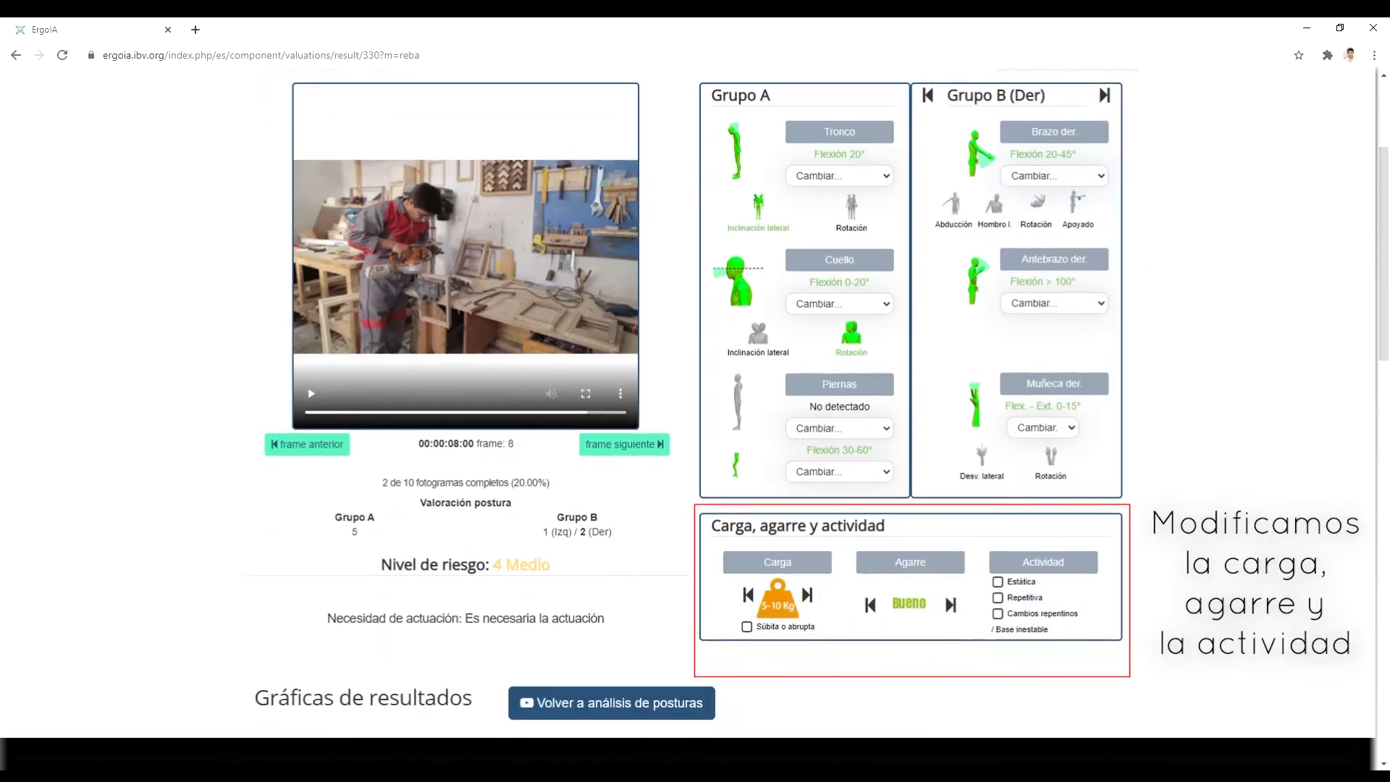
pyautogui.click(807, 595)
pyautogui.click(749, 595)
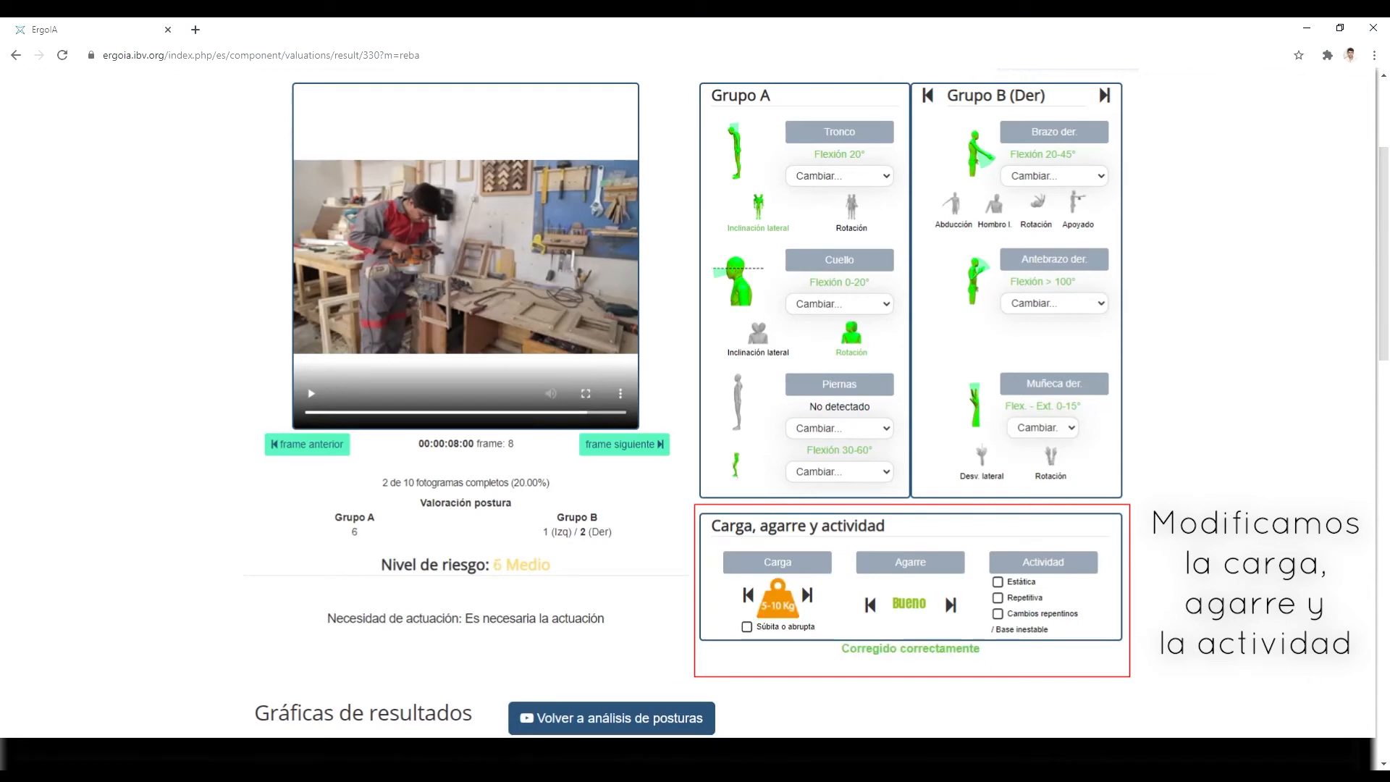
pyautogui.click(748, 595)
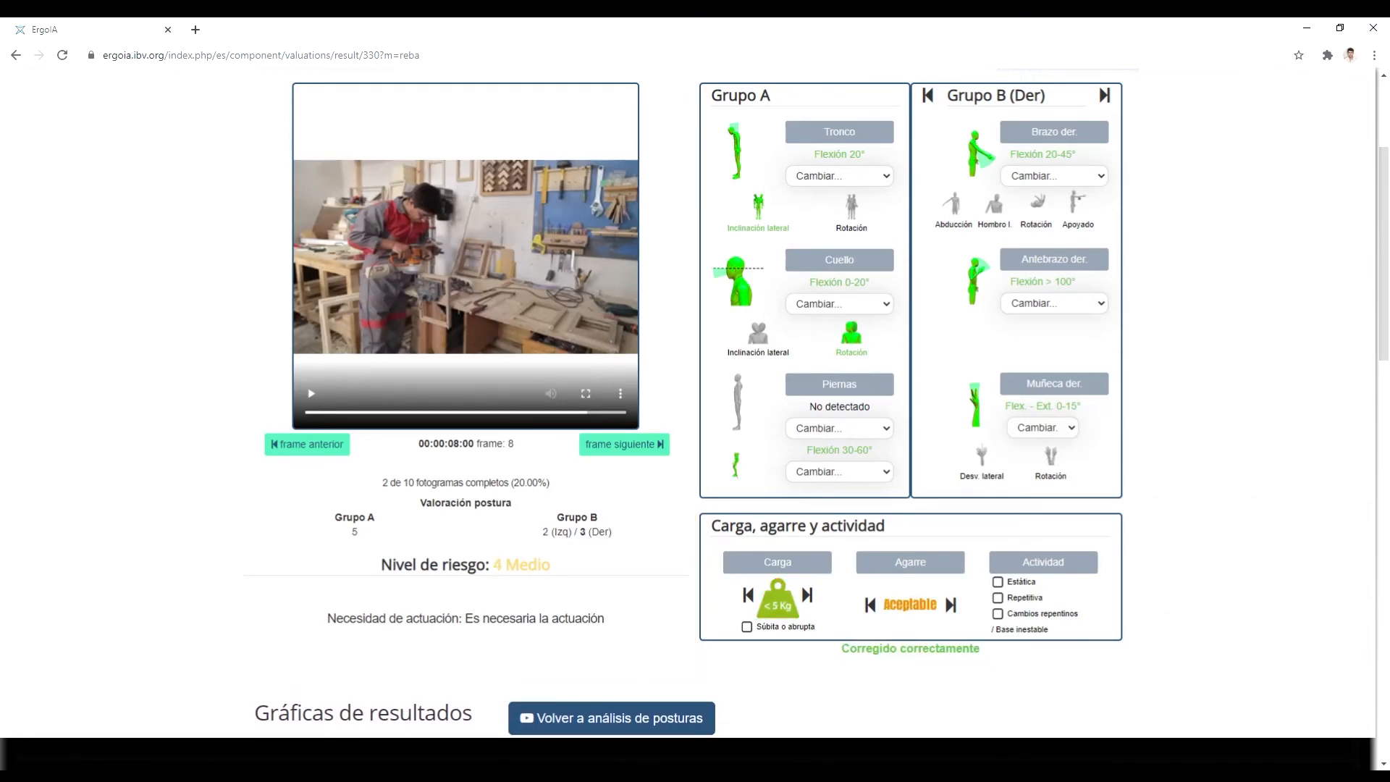
pyautogui.click(997, 582)
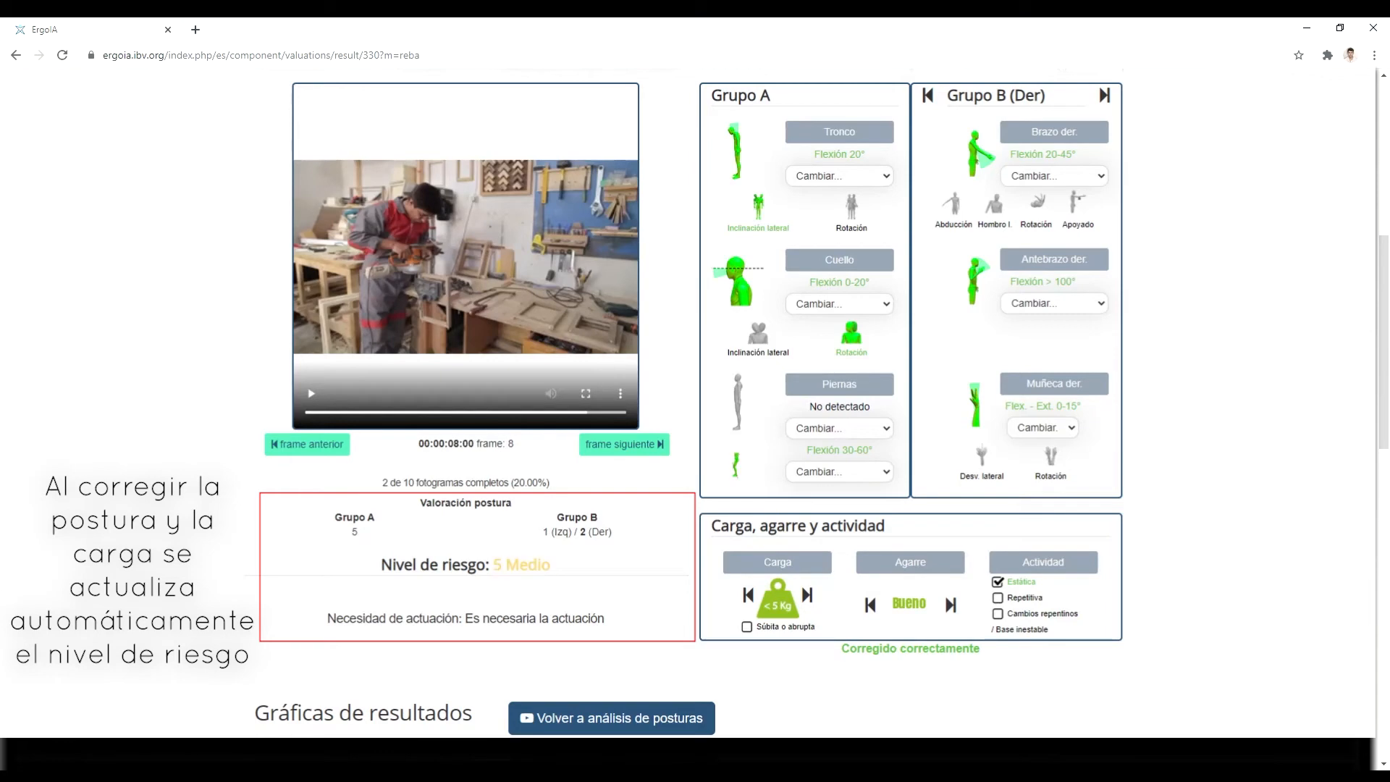
# Step: Review the result charts of Corte 1 and advance the posture analysis to frame 9
pyautogui.scroll(-6, 694, 405)
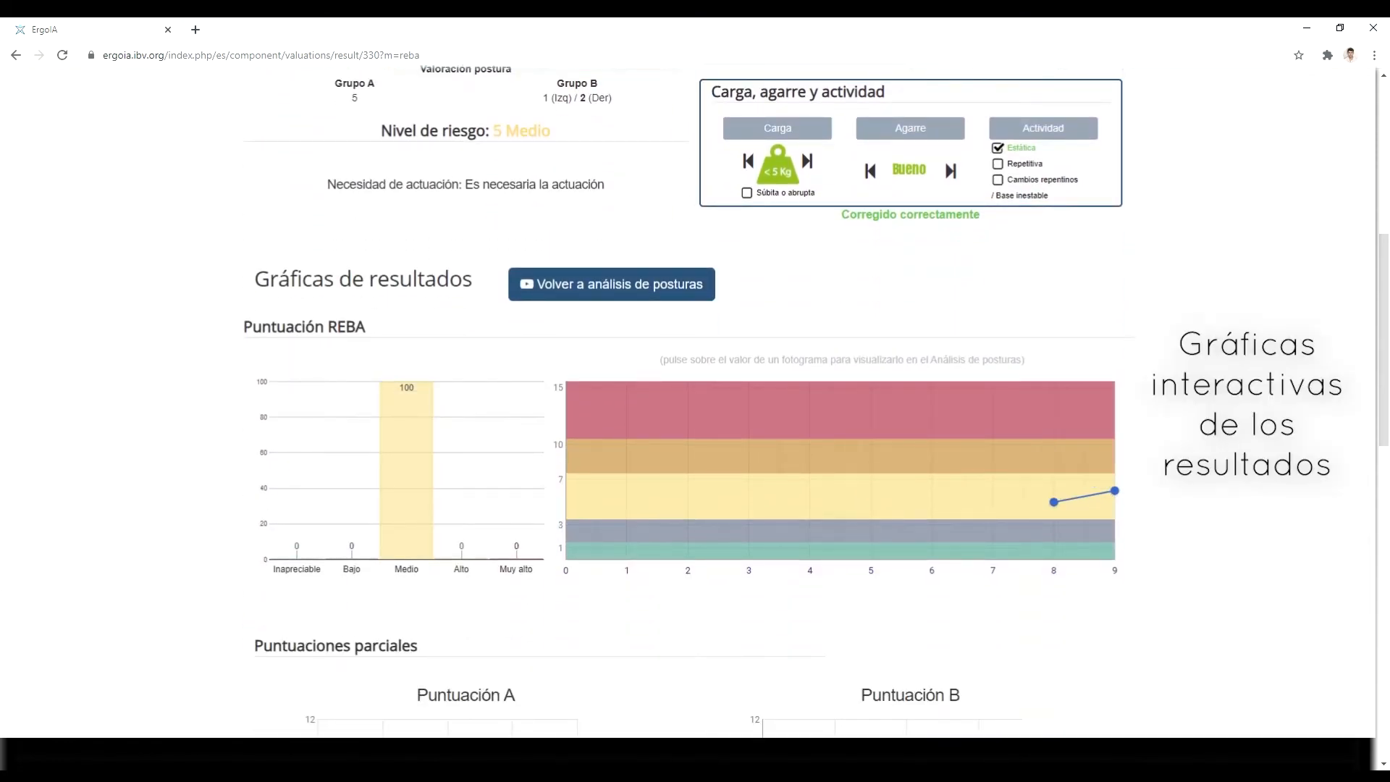
pyautogui.scroll(-4, 695, 405)
pyautogui.scroll(-1, 694, 406)
pyautogui.scroll(14, 695, 405)
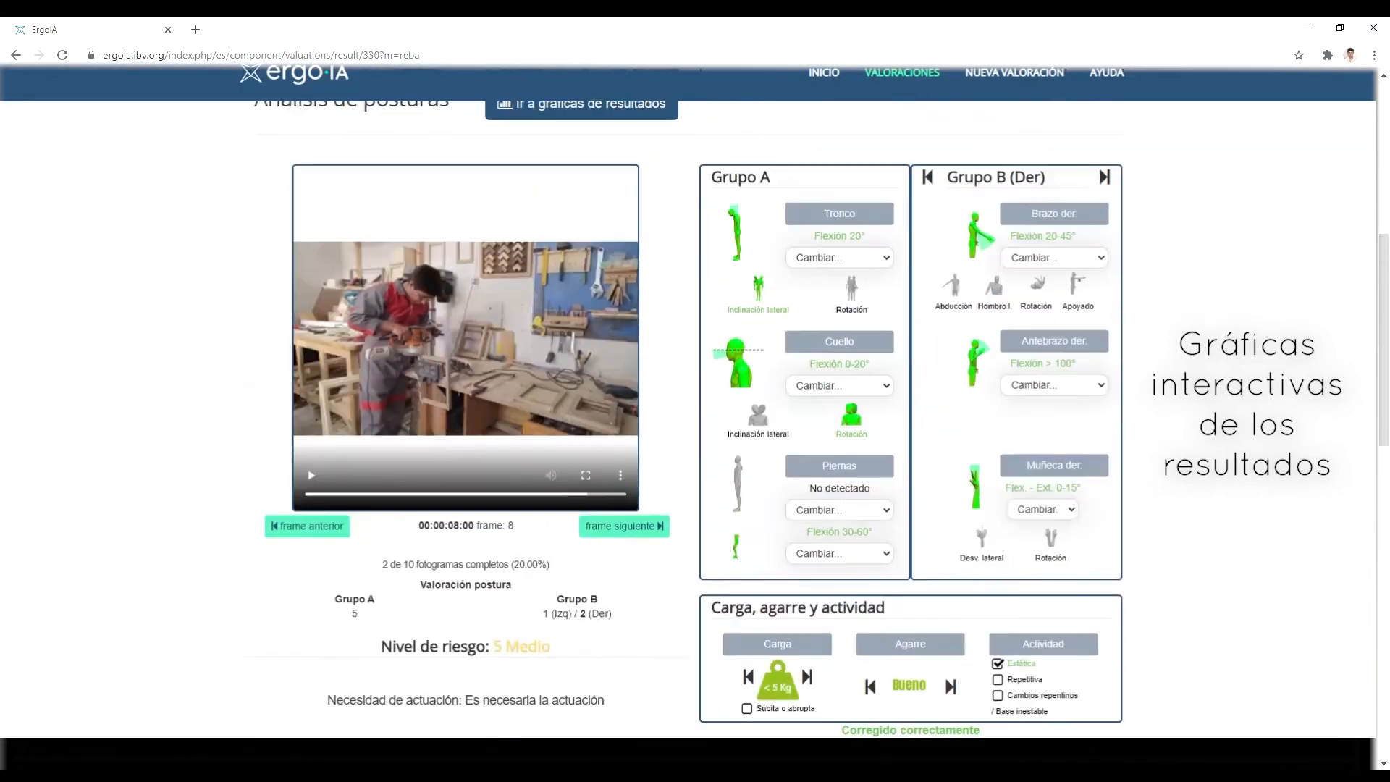
pyautogui.click(624, 661)
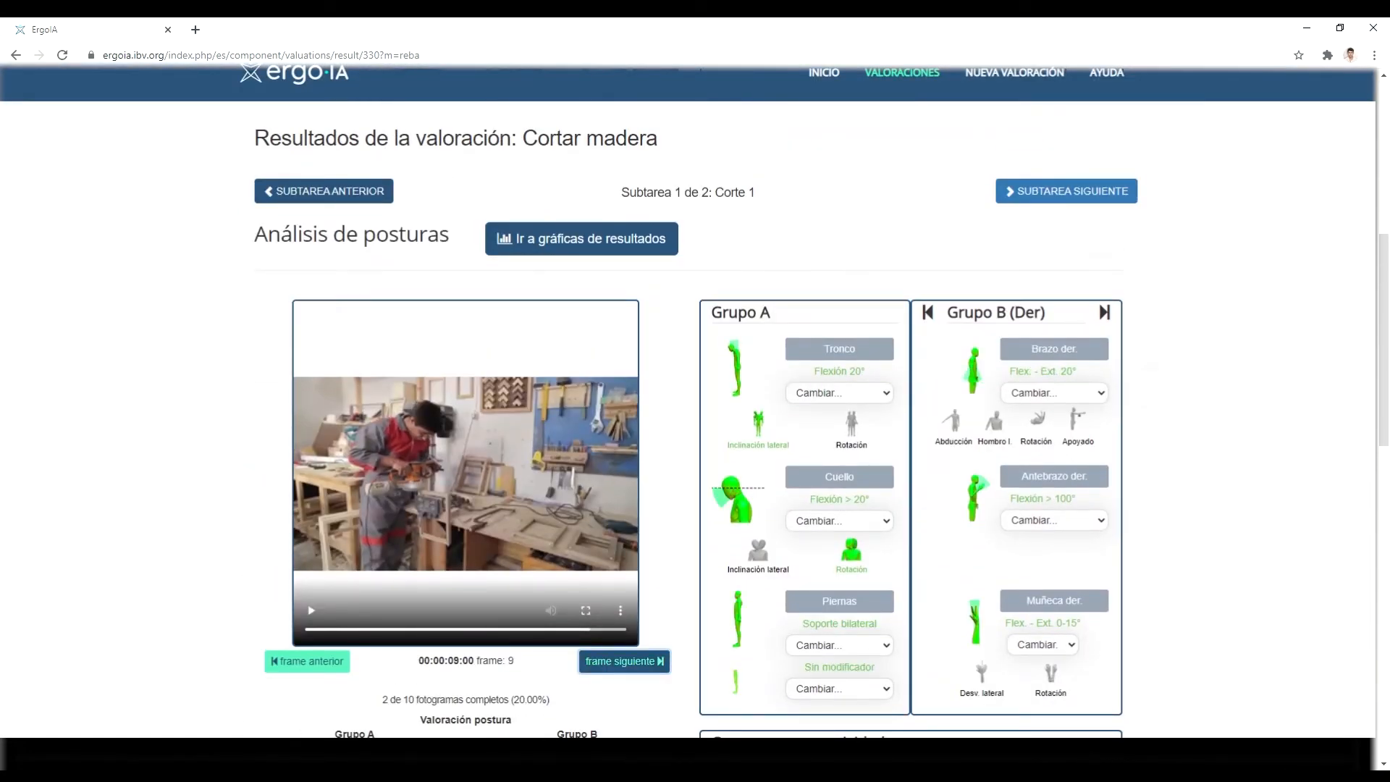
# Step: Switch to the results of subtask Corte 2 and move its video to frame 9
pyautogui.click(1066, 191)
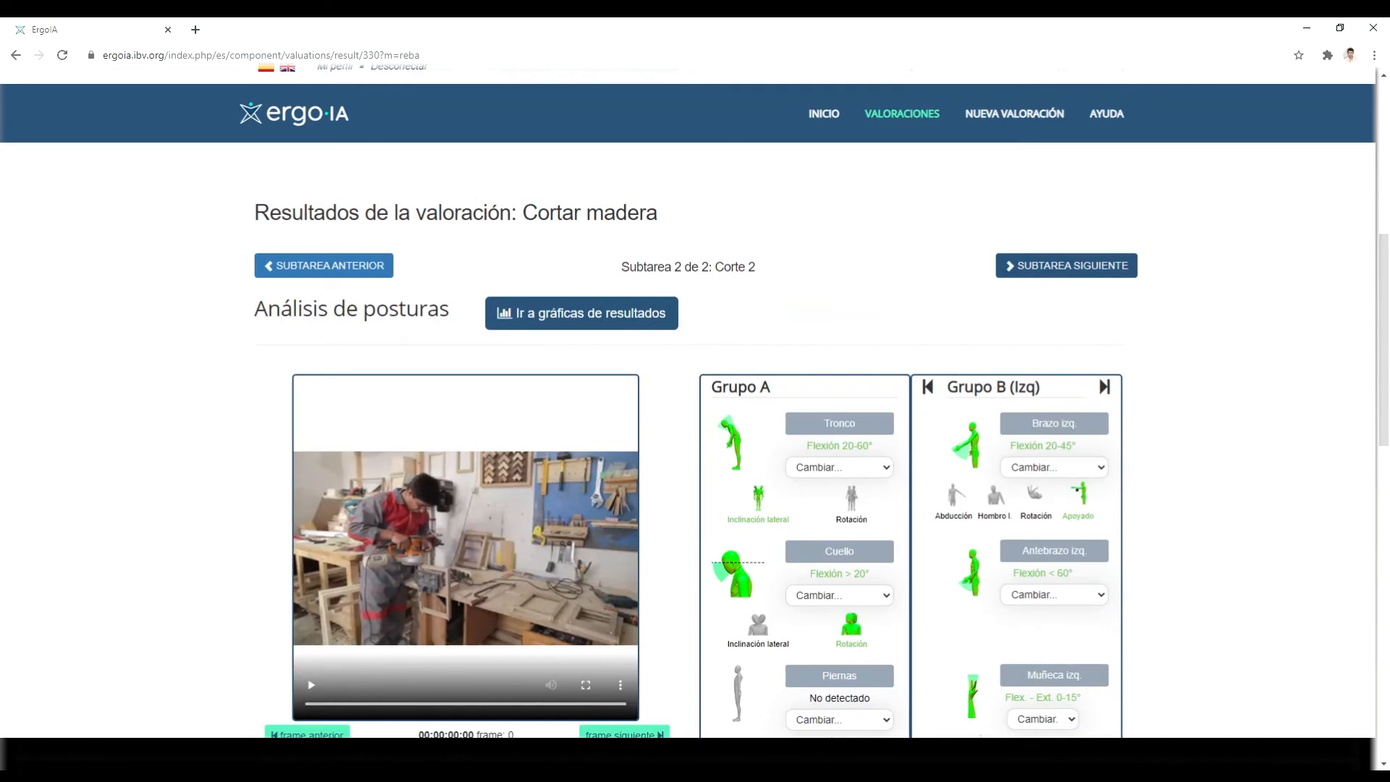
pyautogui.scroll(-1, 694, 405)
pyautogui.moveTo(307, 631); pyautogui.dragTo(620, 631)
# Step: In frame 9 of Corte 2, set the legs to Soporte bilateral and mark the activity as Estática
pyautogui.click(839, 647)
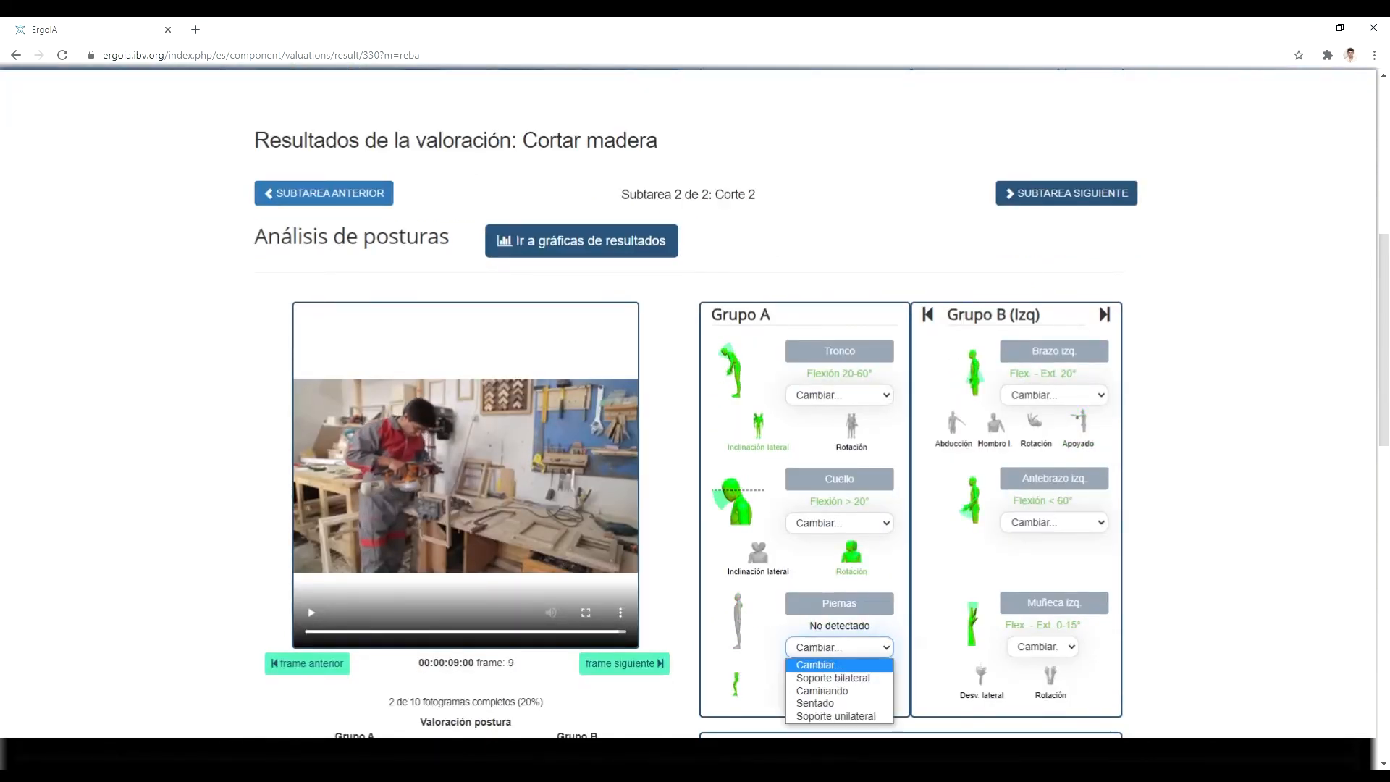
pyautogui.click(833, 678)
pyautogui.scroll(-2, 688, 405)
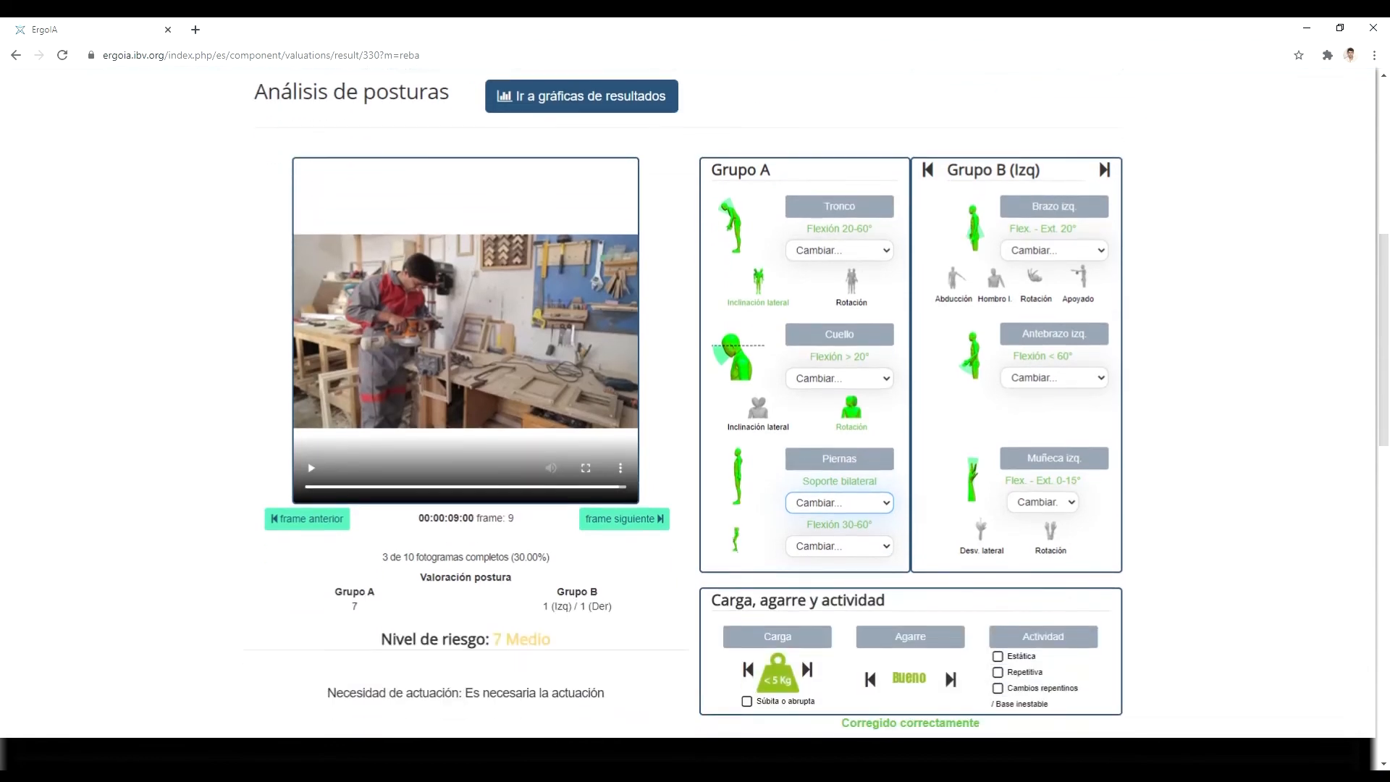
pyautogui.scroll(-2, 688, 405)
pyautogui.click(998, 511)
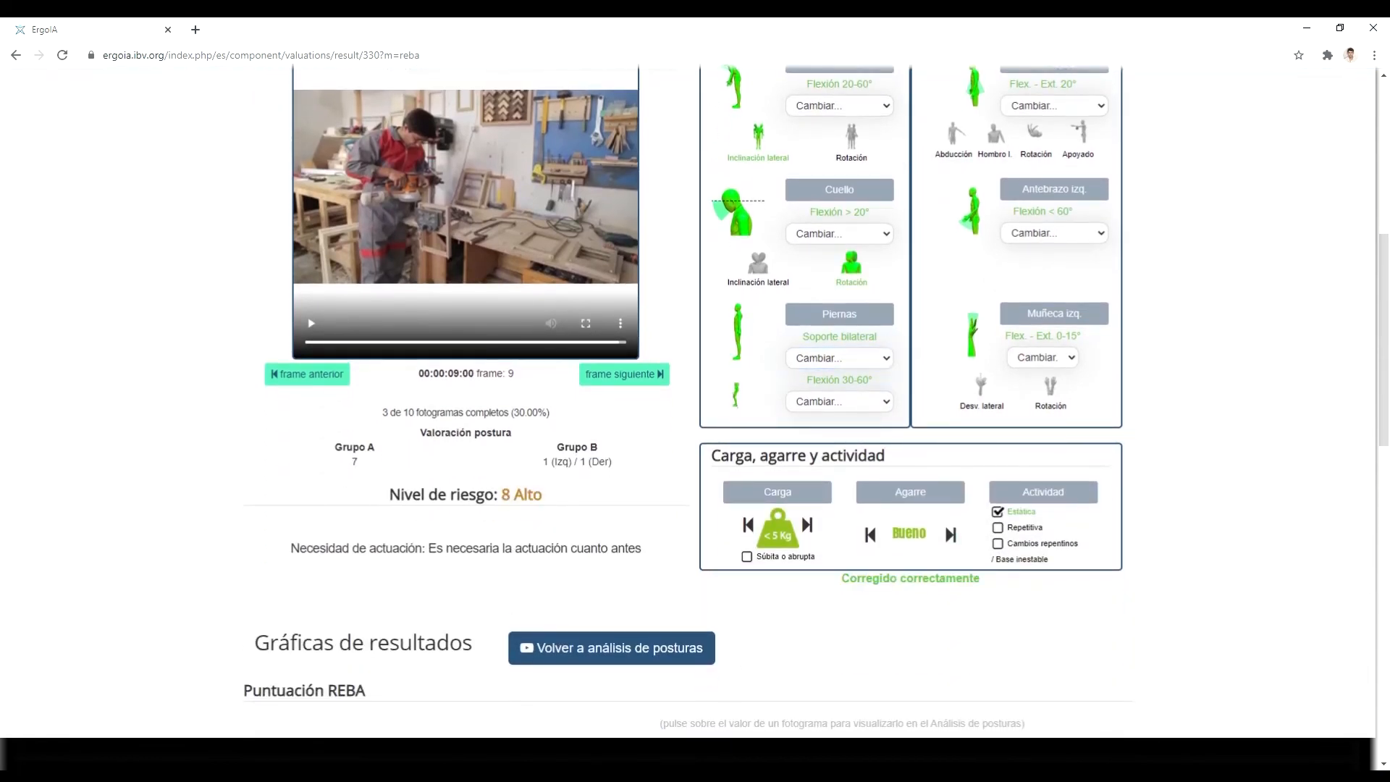
# Step: Open frame 7 of Corte 2 in the posture analysis from its point on the REBA score chart
pyautogui.scroll(-9, 687, 406)
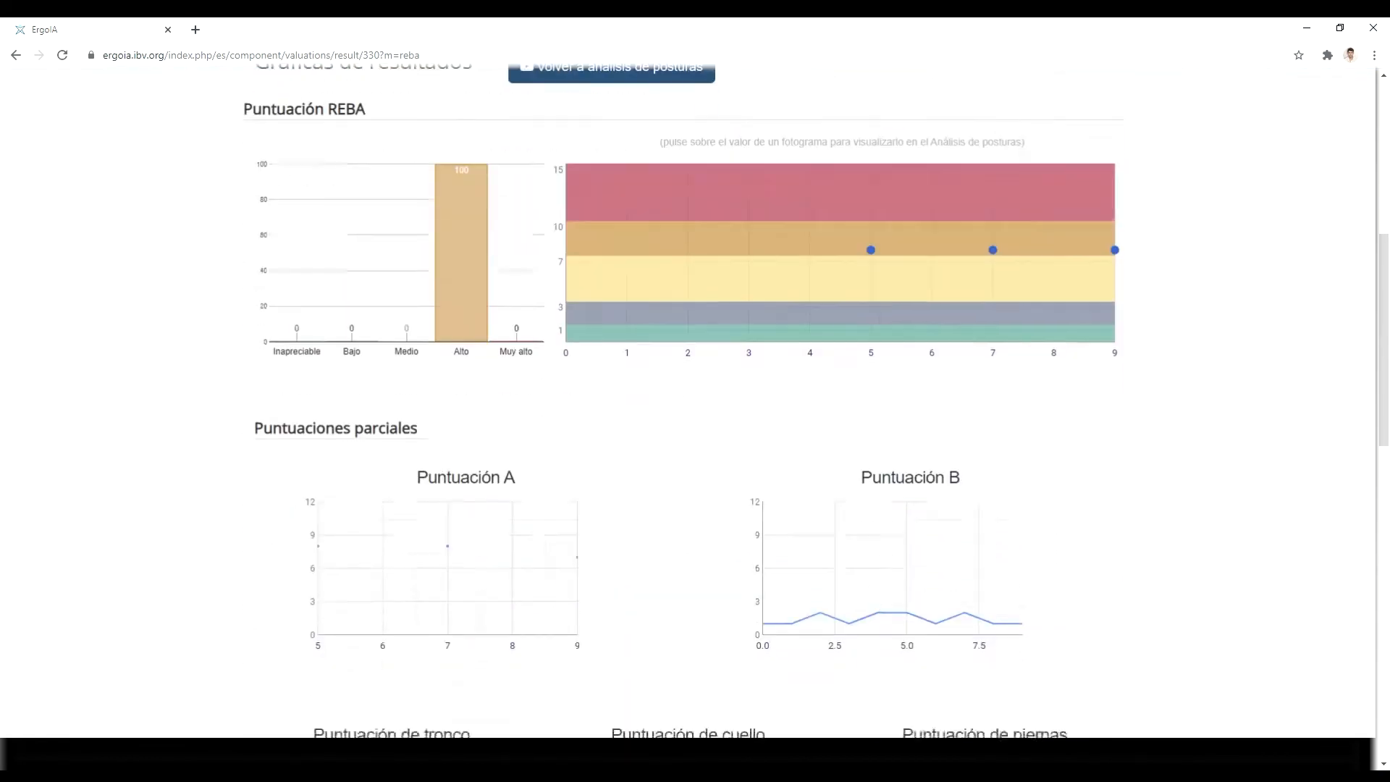
pyautogui.scroll(4, 871, 398)
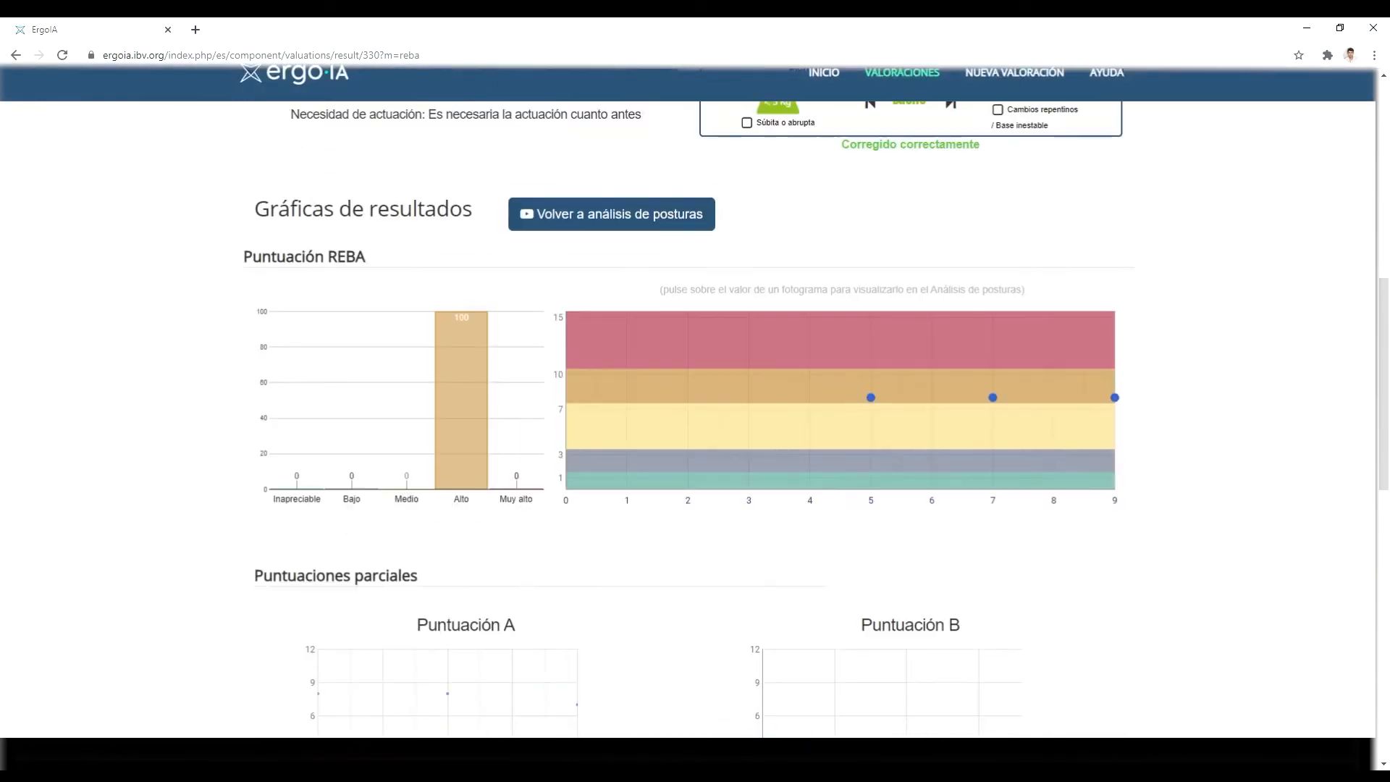
pyautogui.click(992, 398)
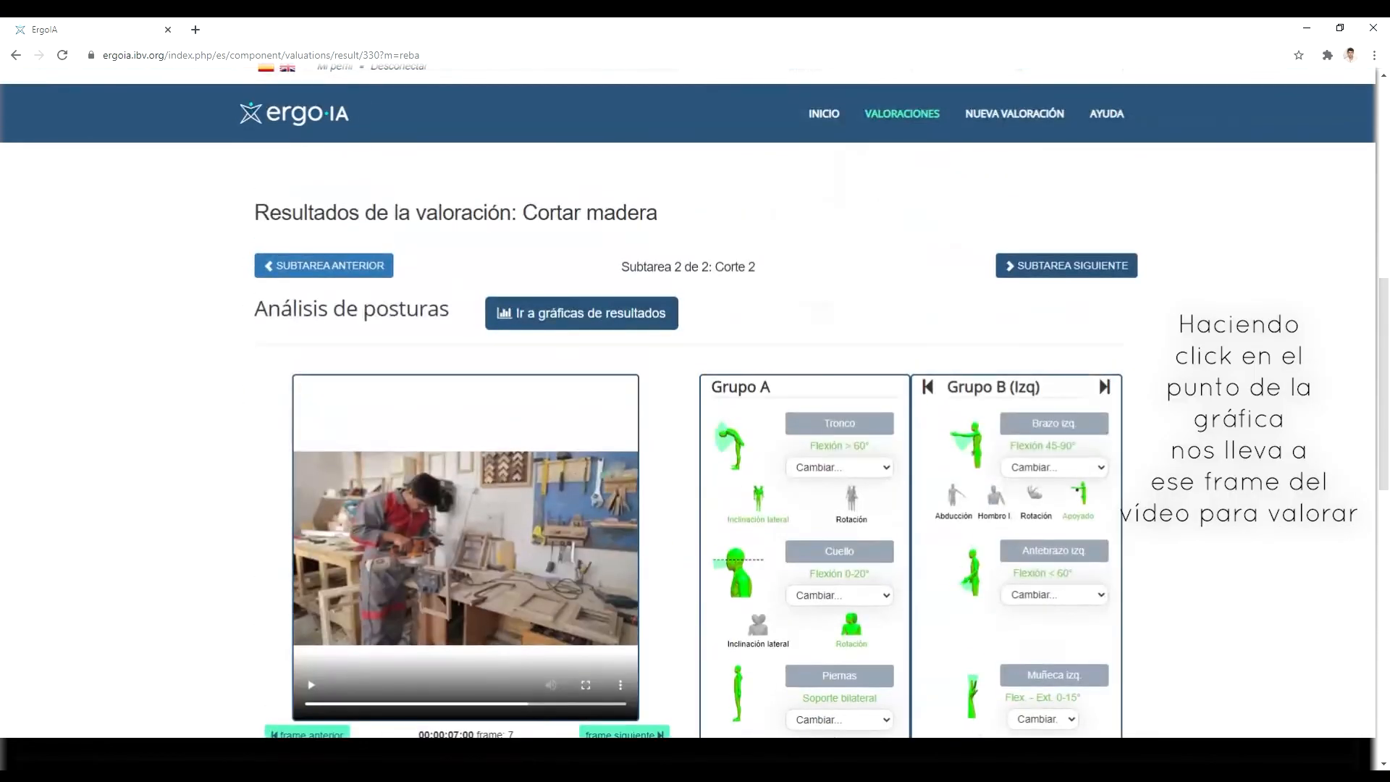
# Step: Examine the Corte 2 partial score charts for trunk, neck, legs, arms, forearms and wrists
pyautogui.scroll(-10, 695, 405)
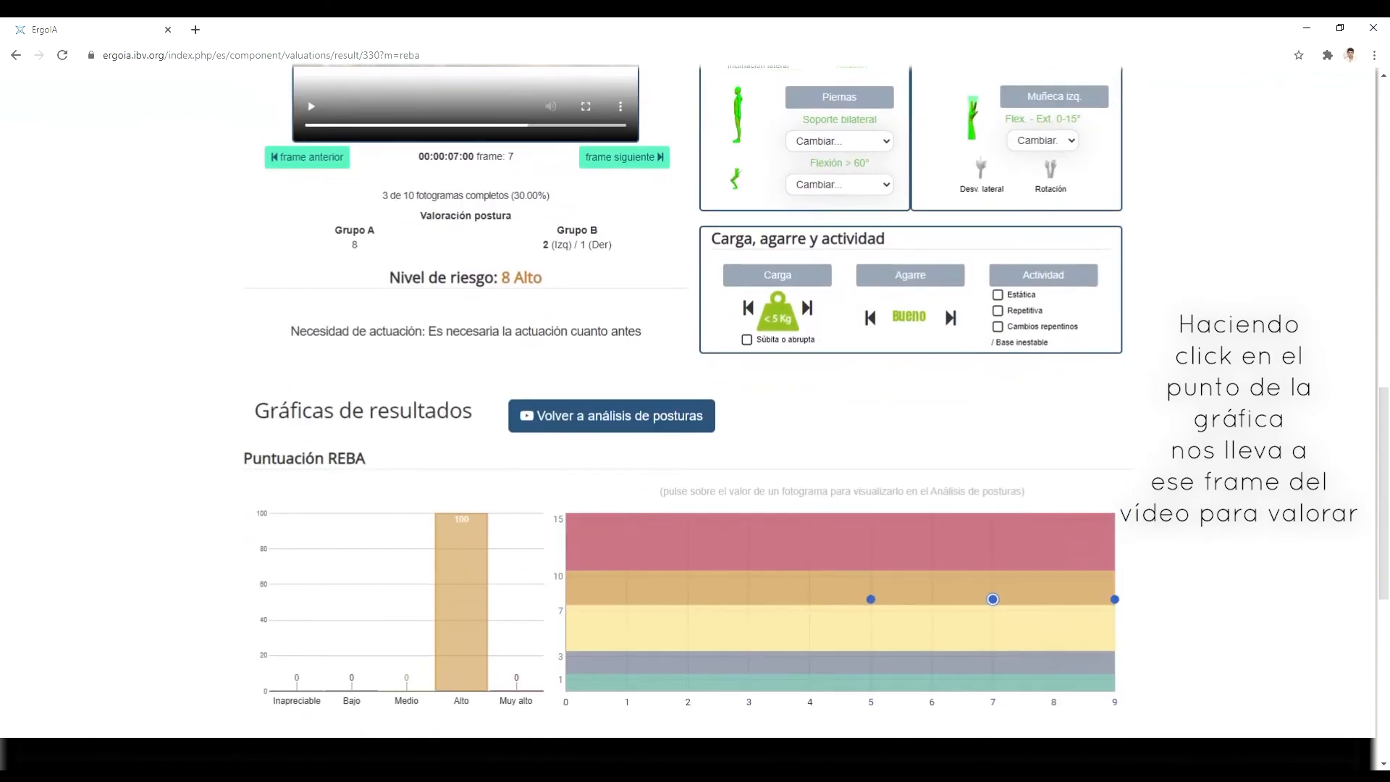
pyautogui.scroll(-5, 653, 532)
pyautogui.moveTo(653, 532)
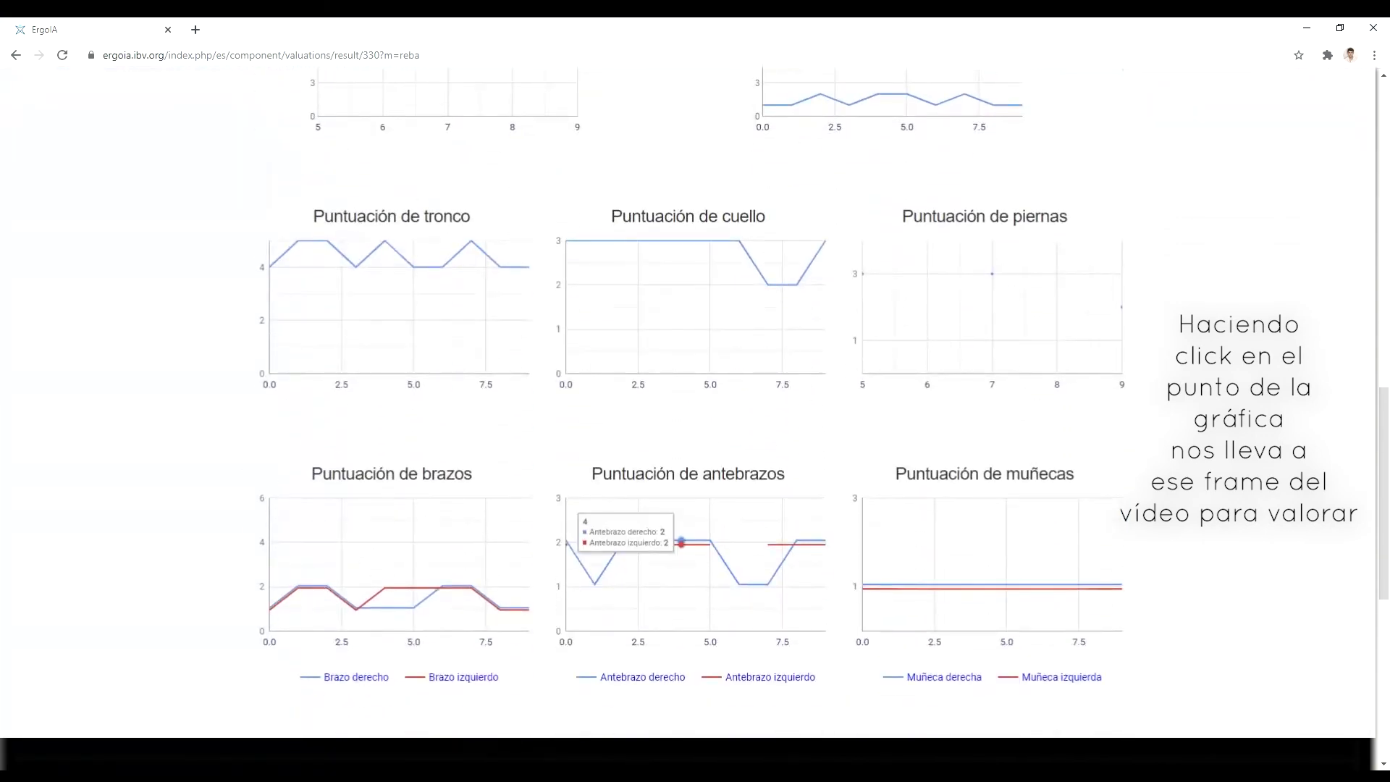
pyautogui.scroll(-1, 652, 532)
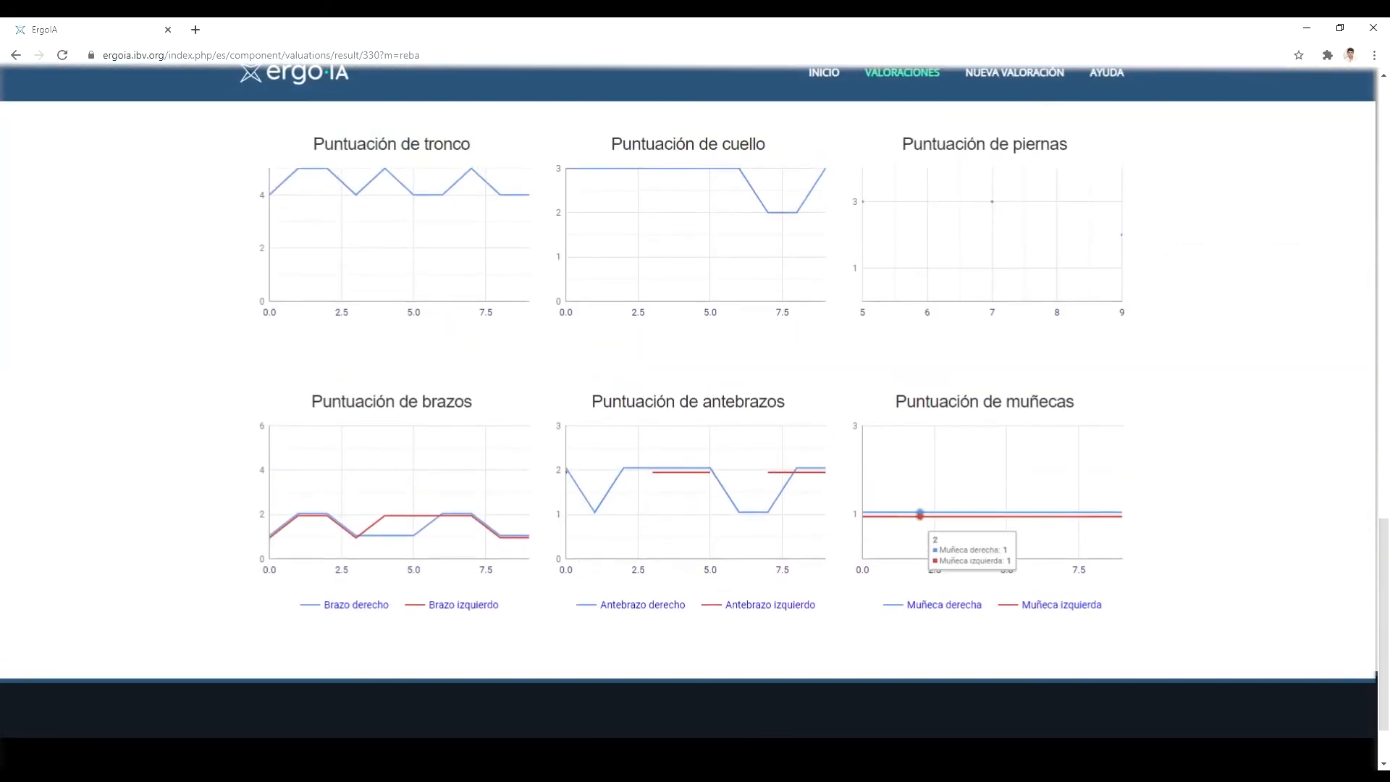
pyautogui.scroll(5, 1061, 511)
pyautogui.scroll(10, 695, 406)
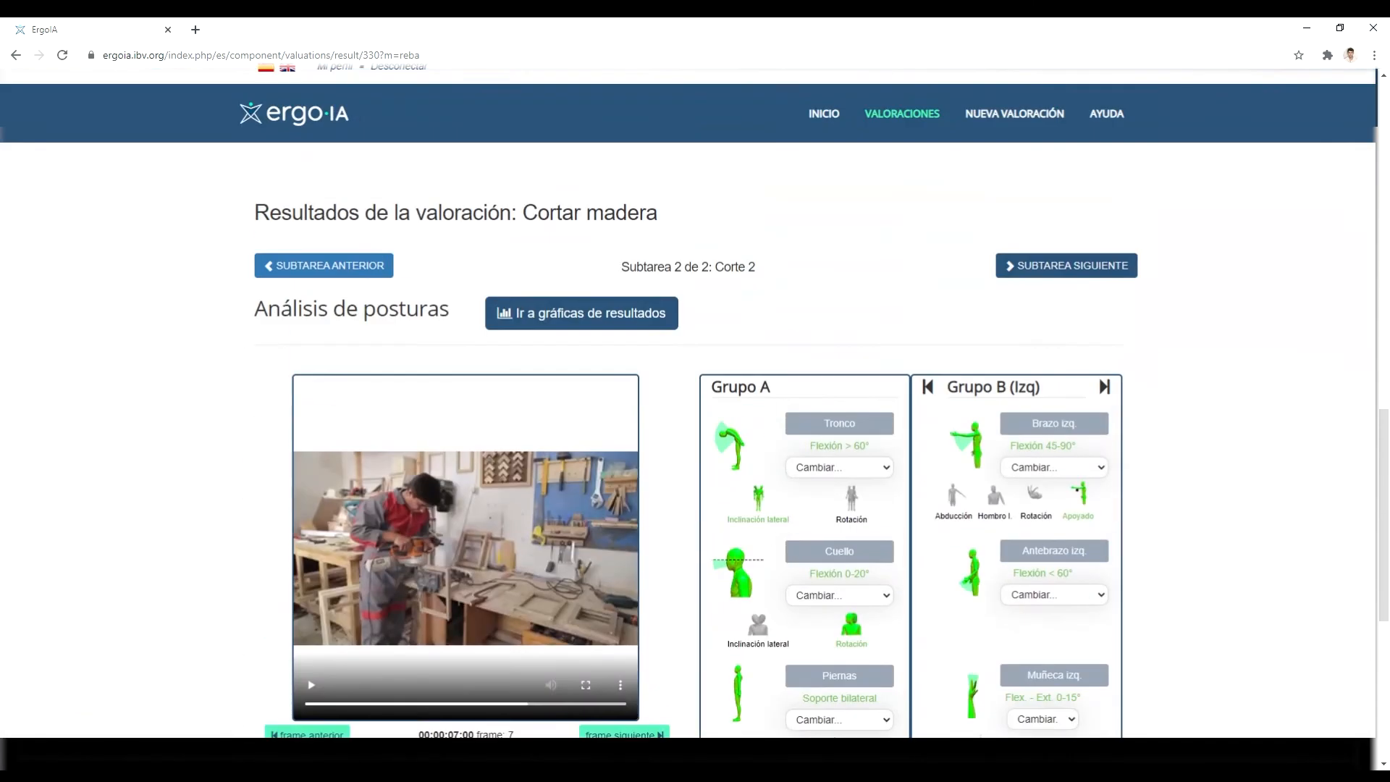
# Step: Return to the assessments list and generate the PDF report for the first REBA assessment, ACME Carpintero
pyautogui.hotkey('alt', 'Left')
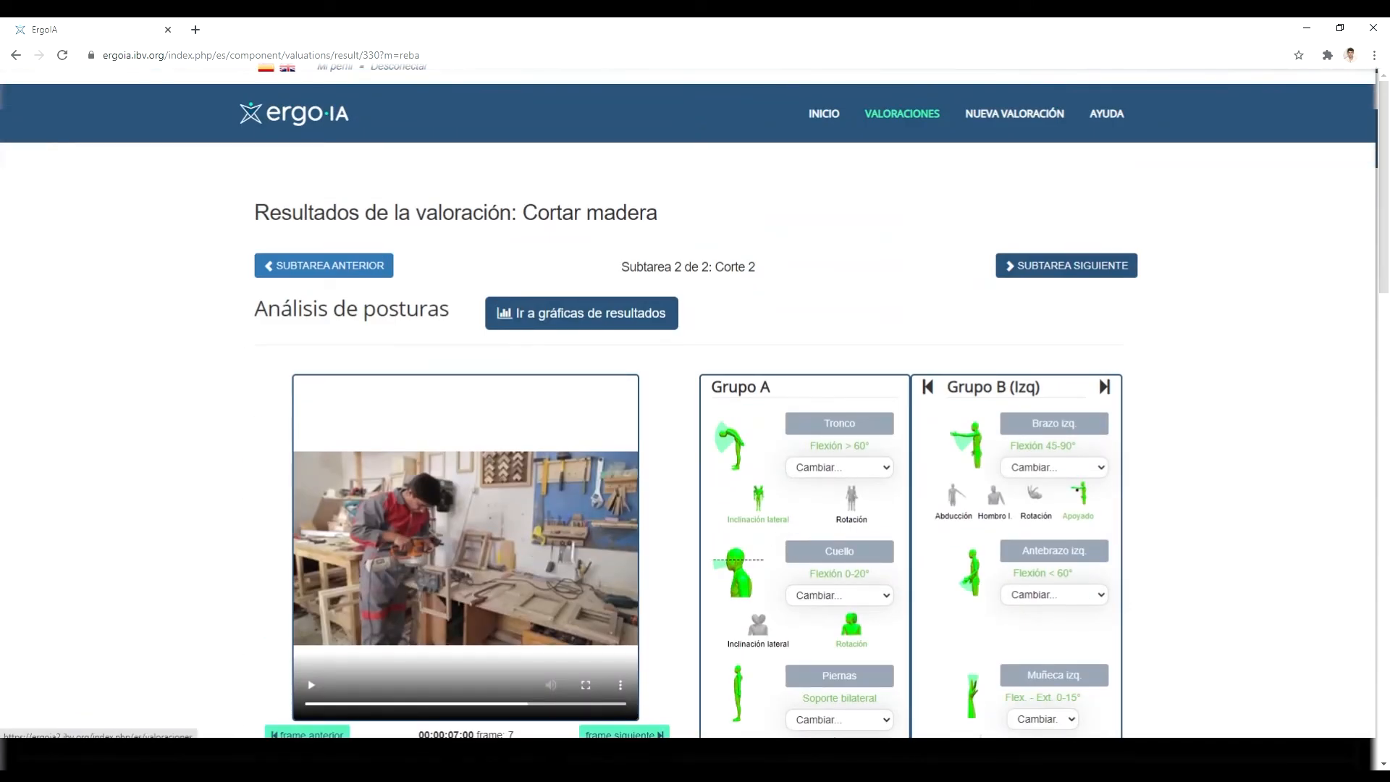
pyautogui.click(918, 138)
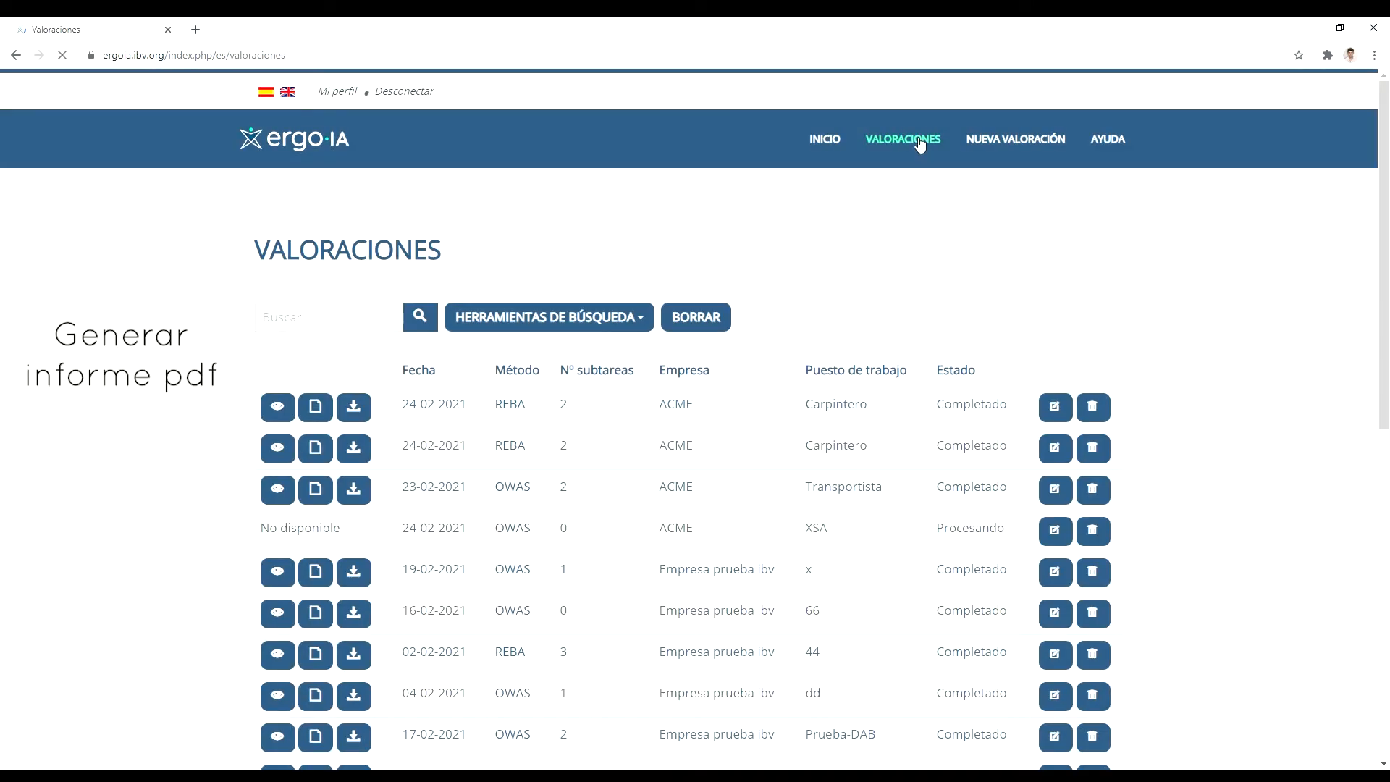
pyautogui.click(306, 410)
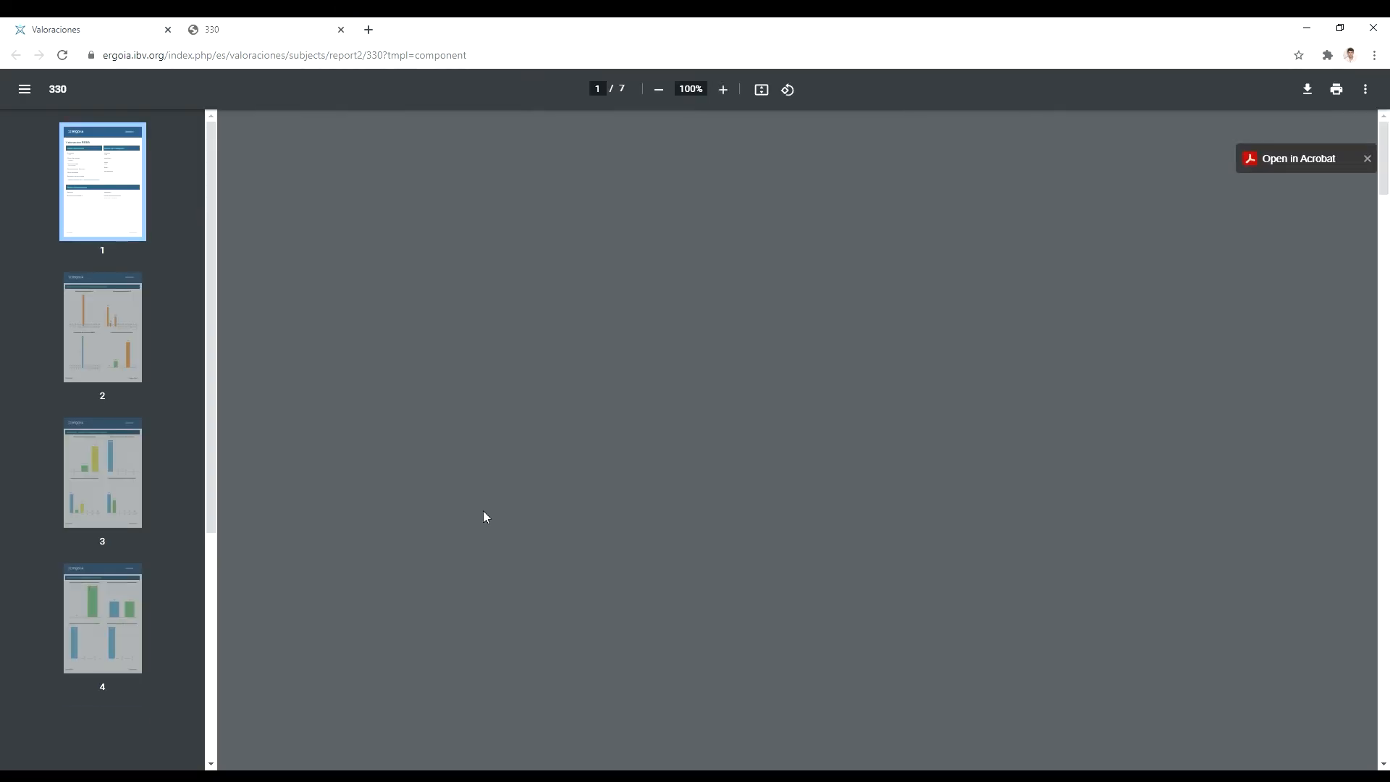
# Step: Read through the REBA report's job data and the posture and score histograms of both subtasks, up to page 7
pyautogui.scroll(-6, 484, 510)
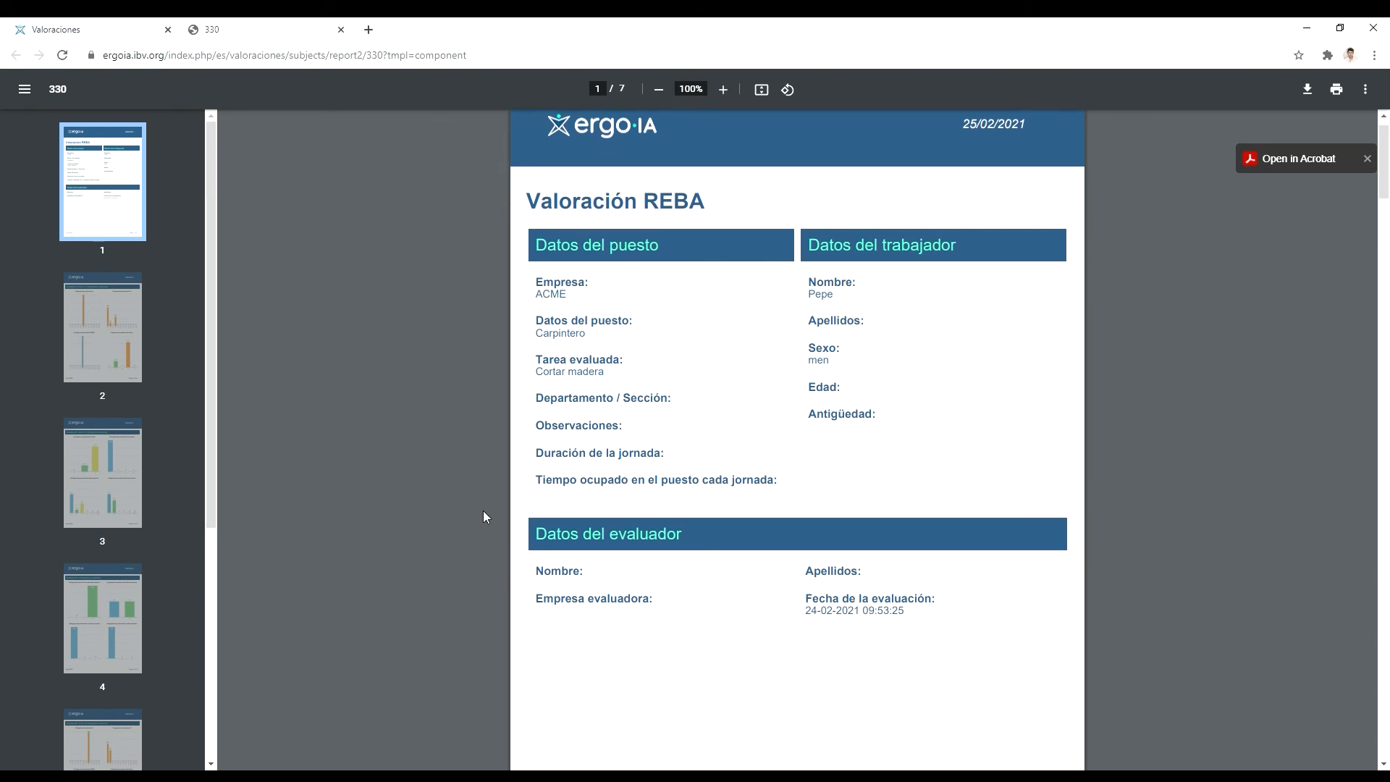
pyautogui.scroll(-6, 483, 512)
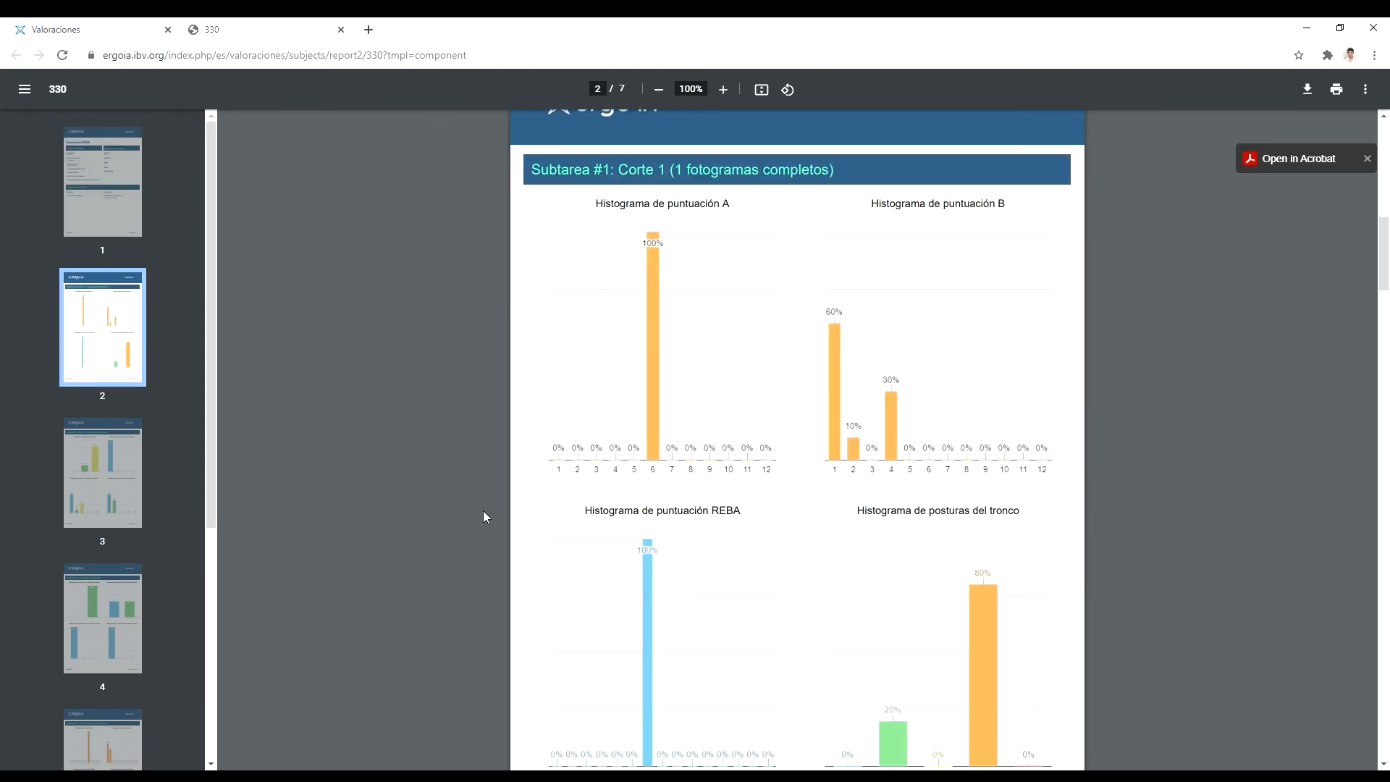
pyautogui.scroll(-9, 483, 510)
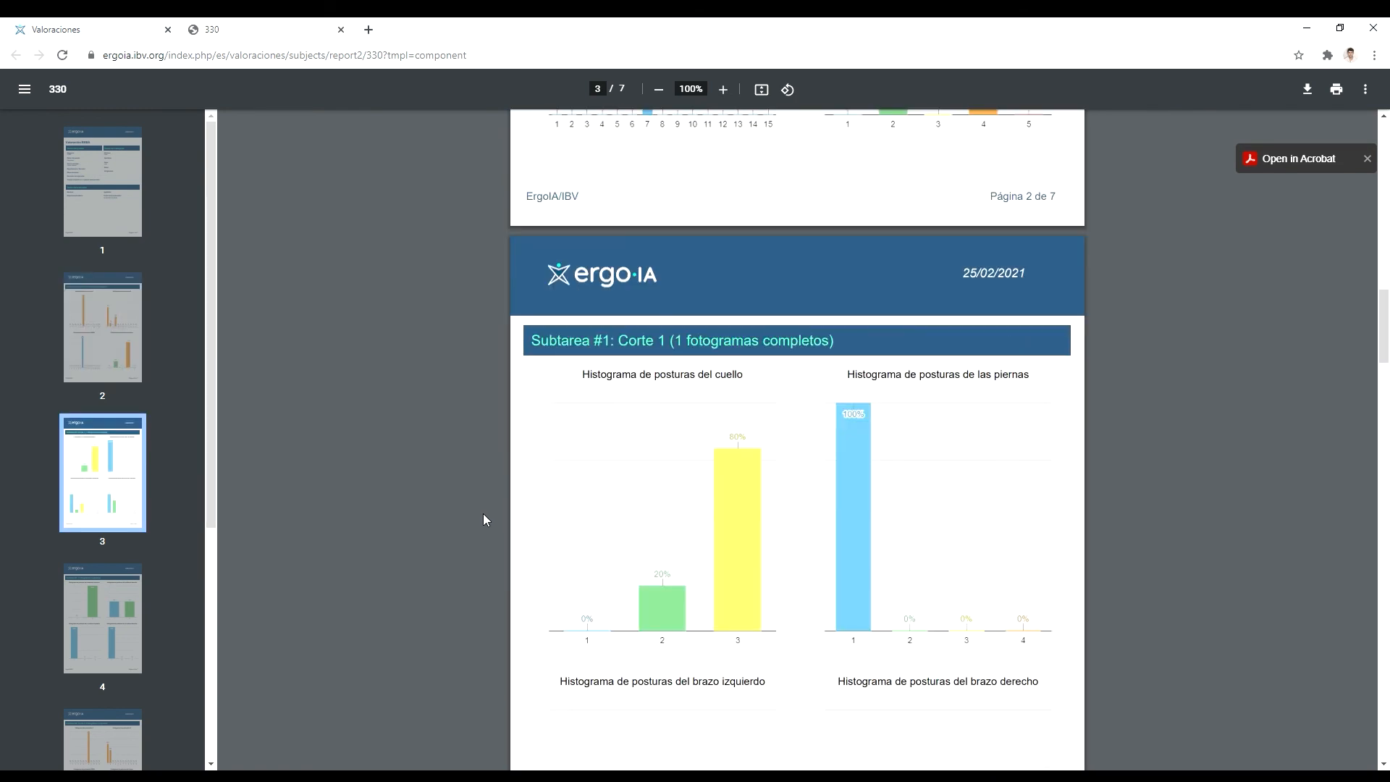
pyautogui.scroll(-12, 484, 515)
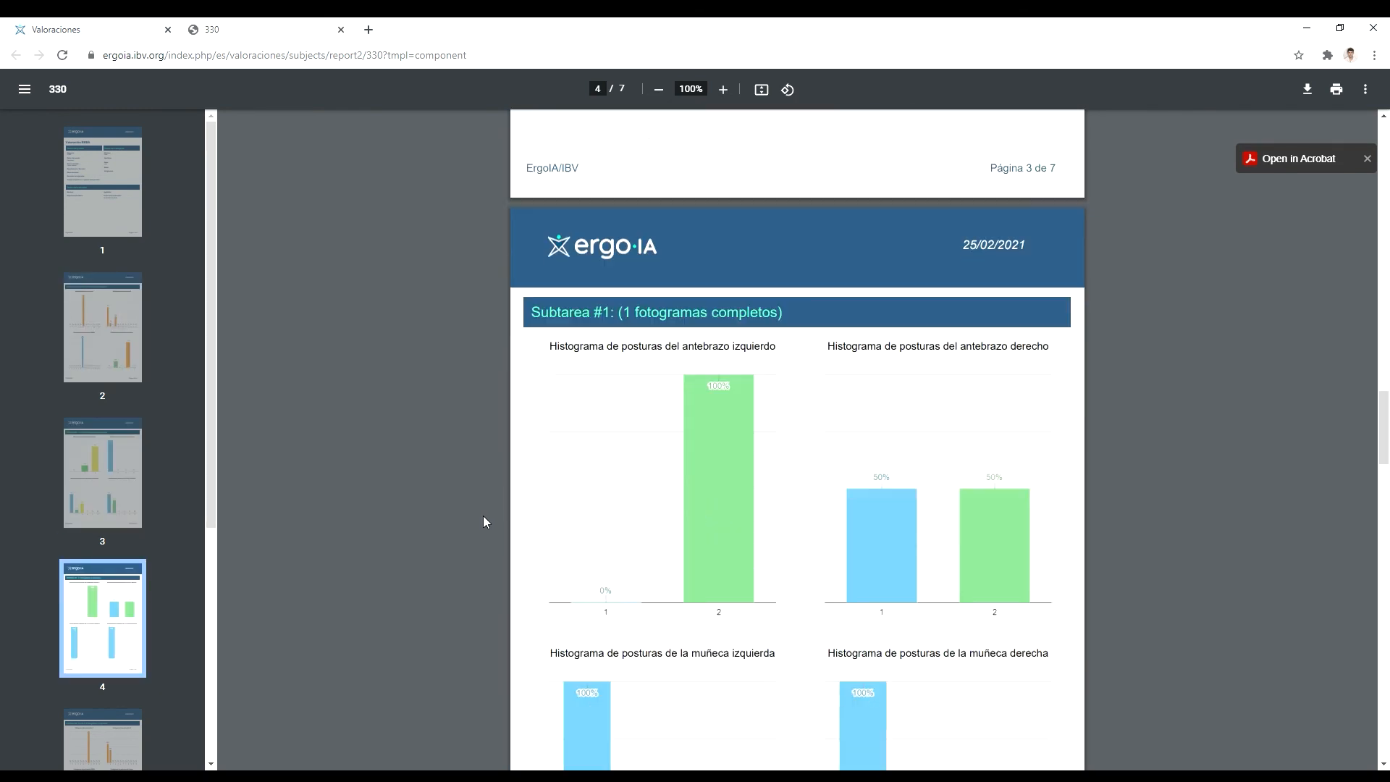
pyautogui.scroll(-1, 483, 521)
pyautogui.scroll(-10, 483, 515)
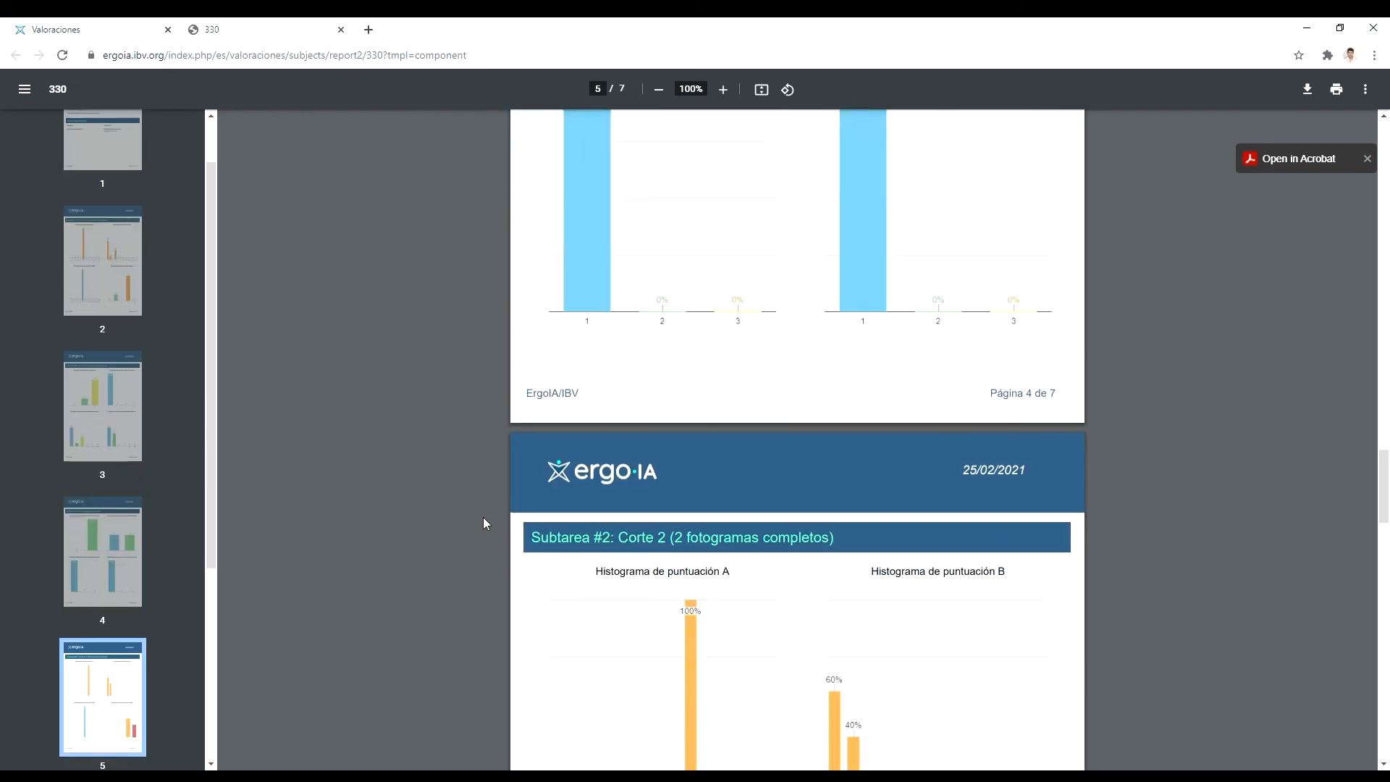
pyautogui.scroll(-10, 484, 517)
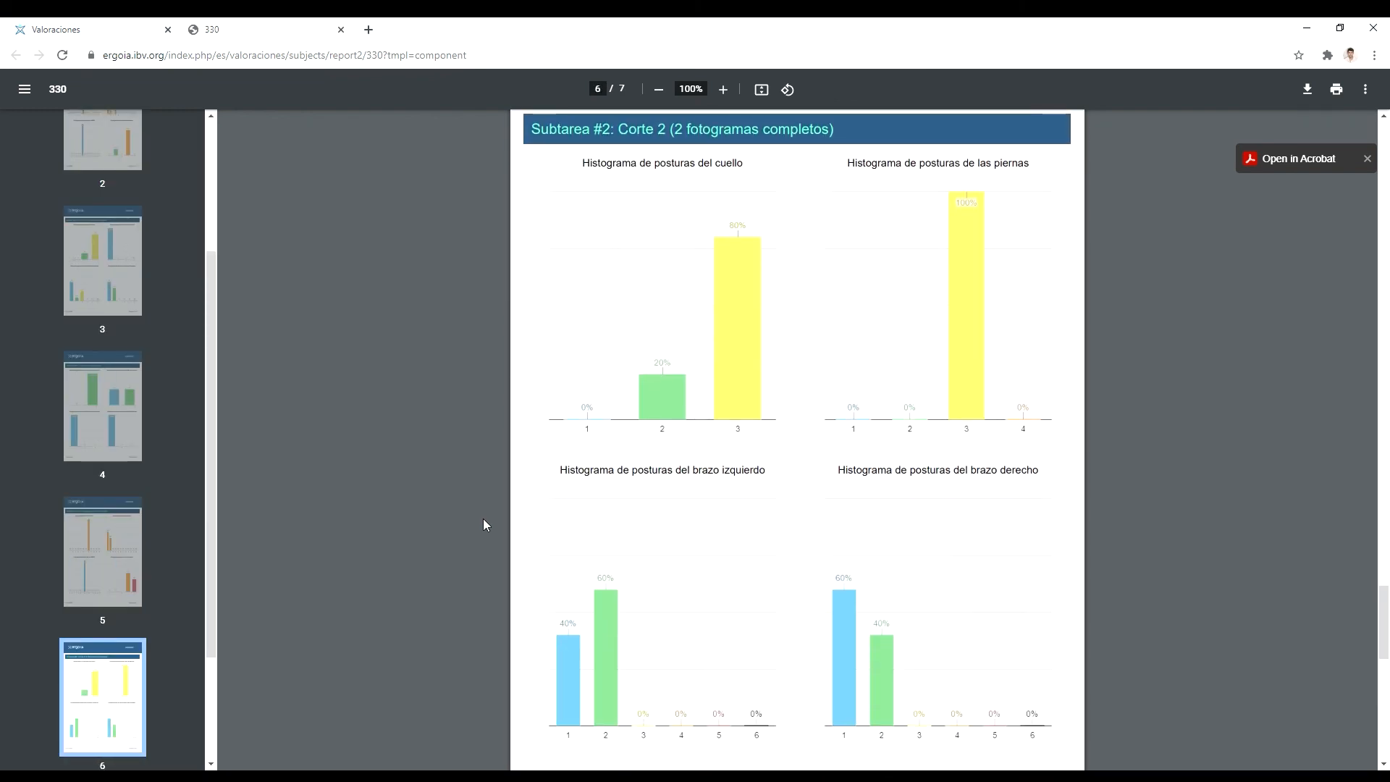
pyautogui.scroll(-10, 483, 518)
pyautogui.scroll(-1, 482, 528)
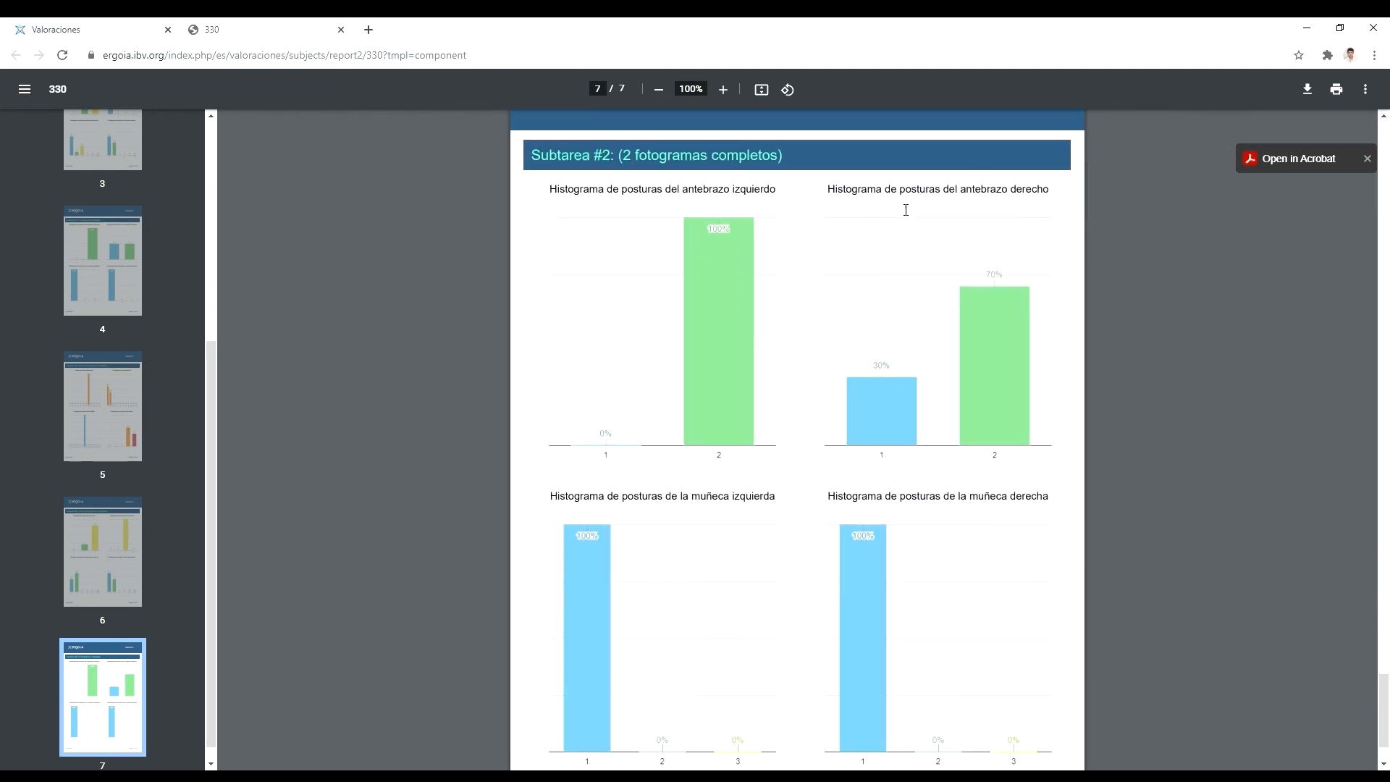
# Step: Close the PDF report and go to the site's home page
pyautogui.middleClick(289, 20)
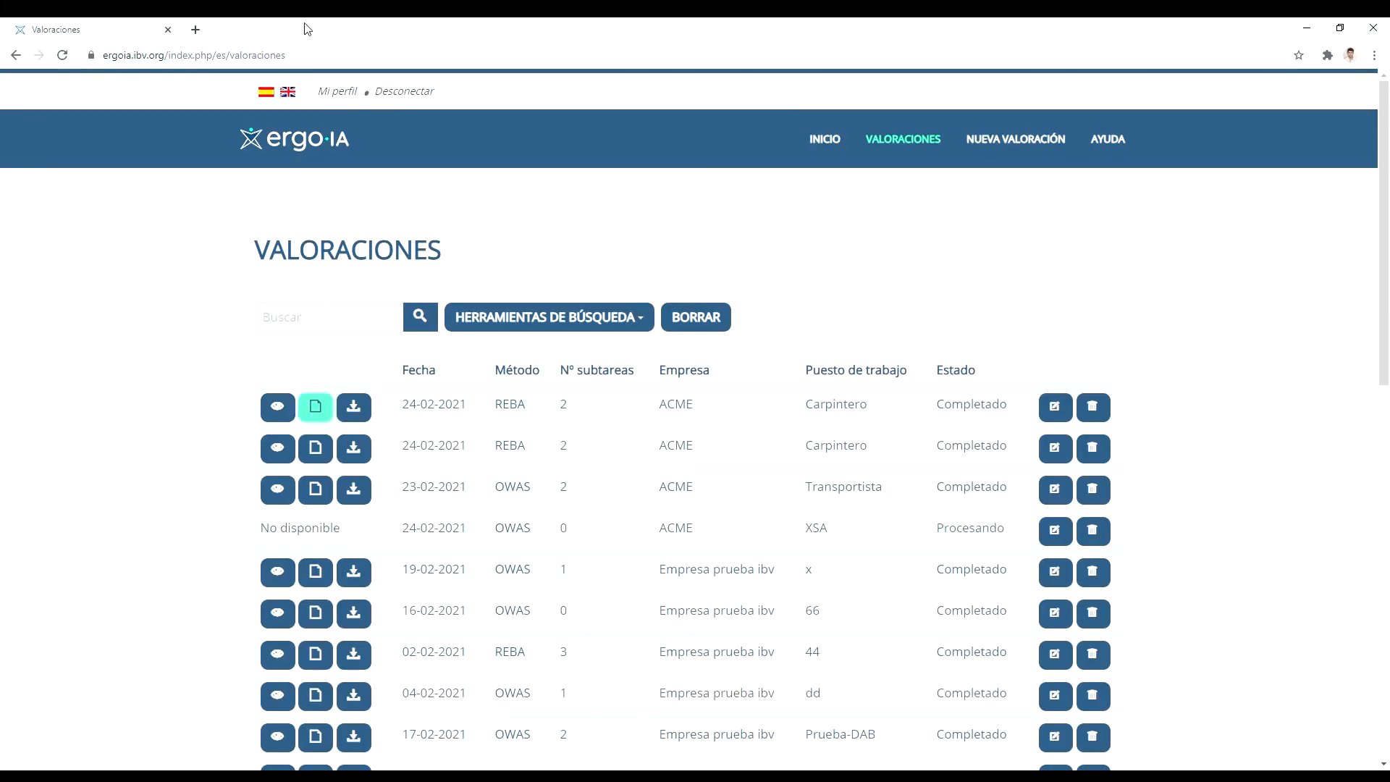
pyautogui.click(818, 142)
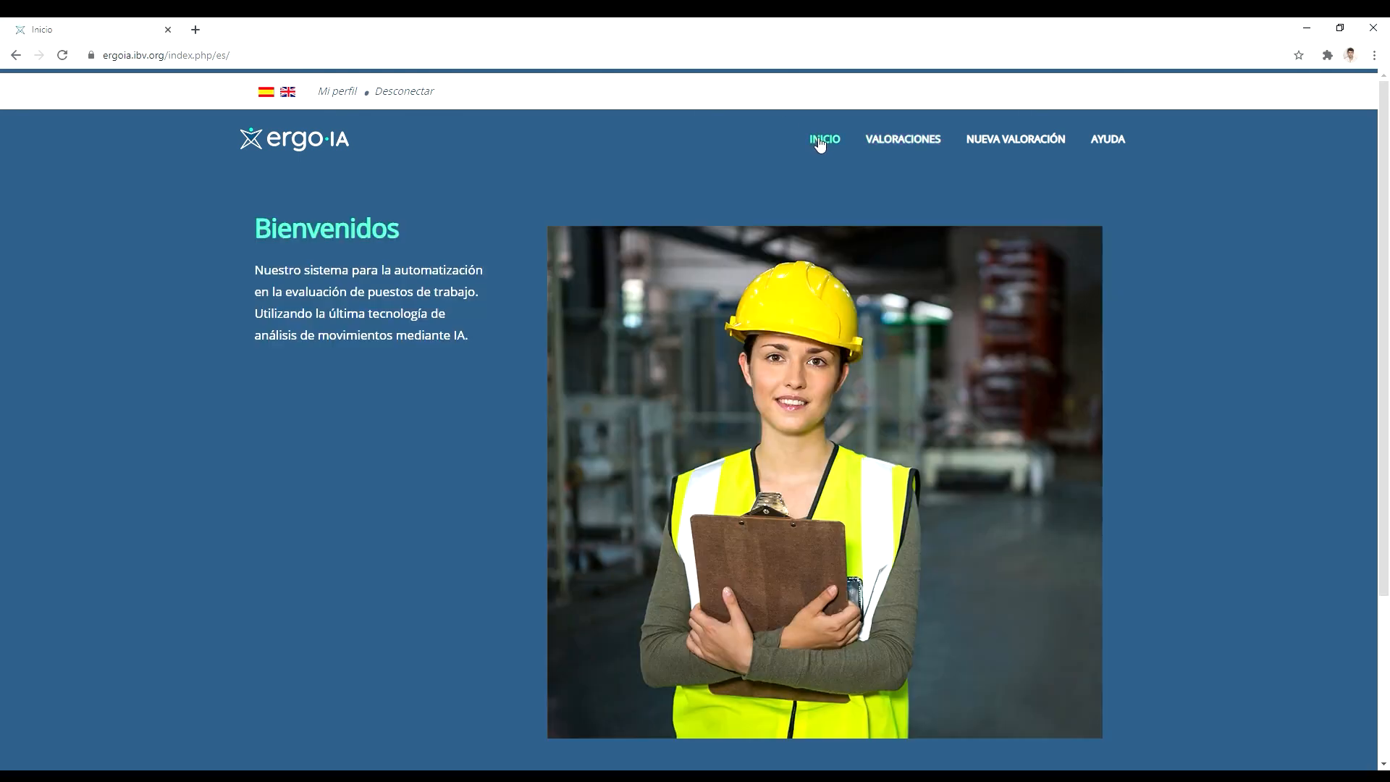